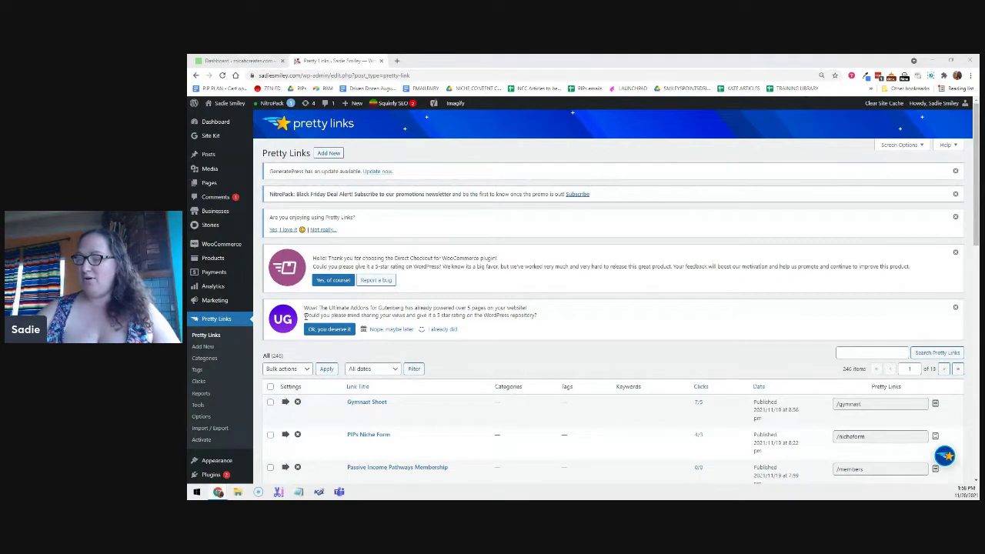
Open the General settings of the micahcreates.com site and check its site title and tagline.
{"action": "left_click", "coordinate": [256, 58]}
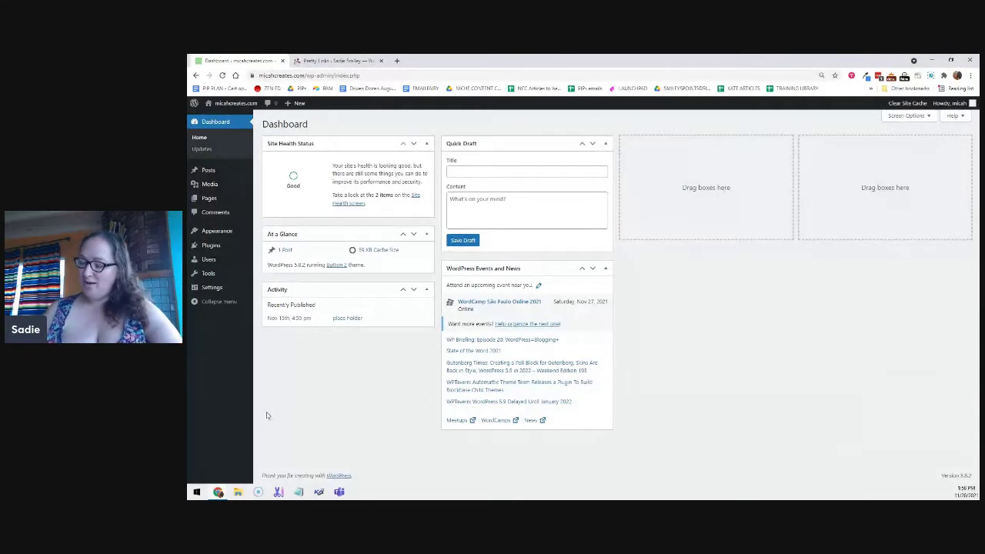
{"action": "mouse_move", "coordinate": [218, 292]}
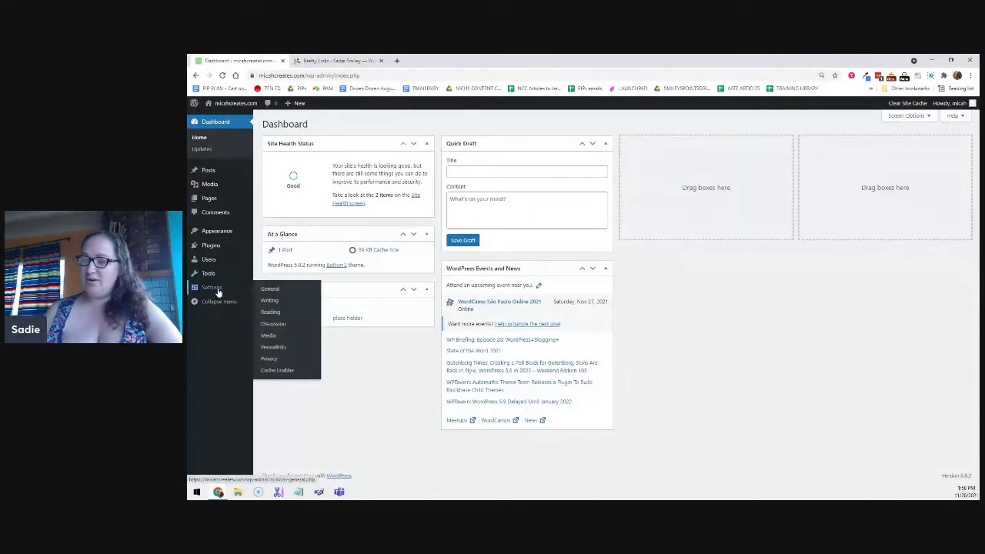
{"action": "left_click", "coordinate": [280, 294]}
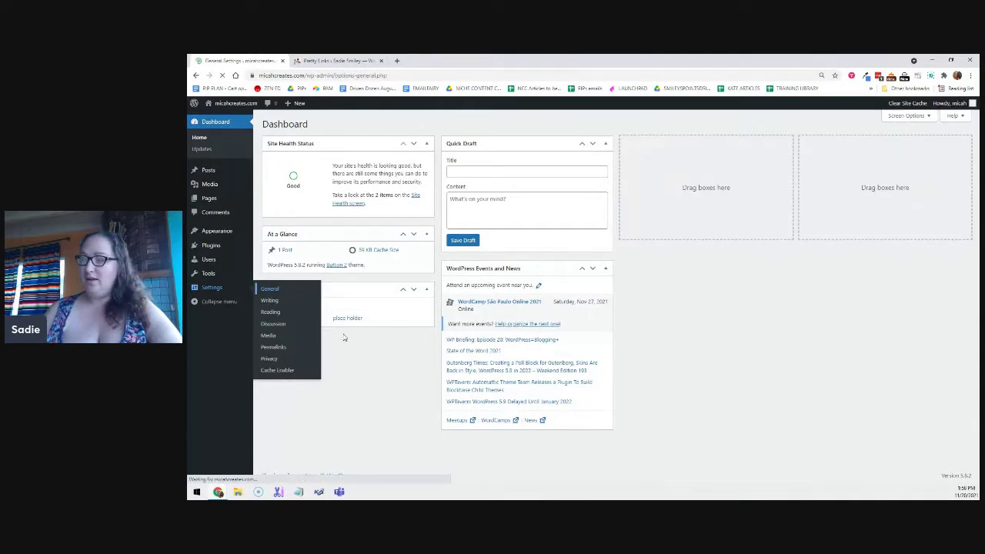
{"action": "left_click_drag", "start_coordinate": [403, 146], "coordinate": [337, 148]}
{"action": "left_click", "coordinate": [475, 175]}
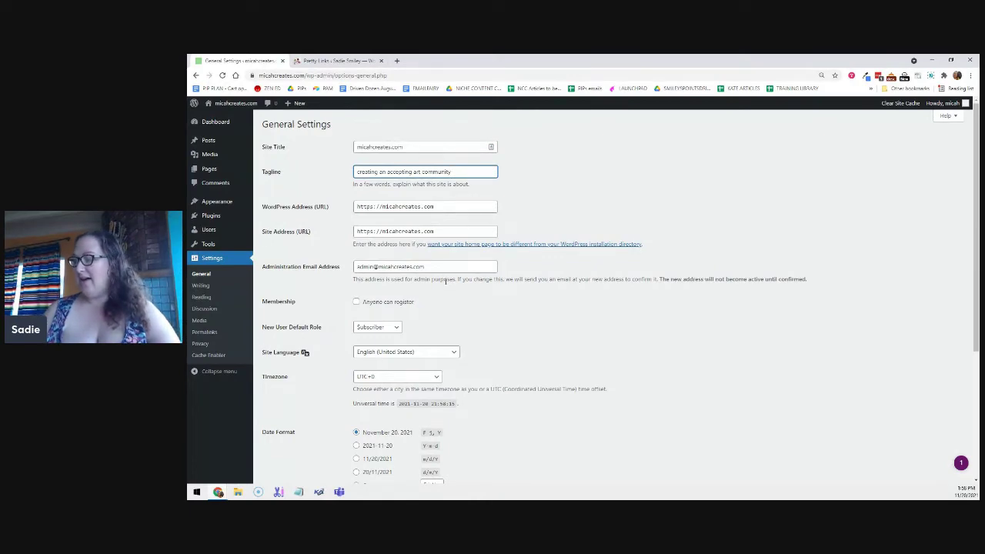
Switch the site's date format to Custom and clear its format string.
{"action": "scroll", "coordinate": [445, 281], "scroll_direction": "down", "scroll_amount": 3}
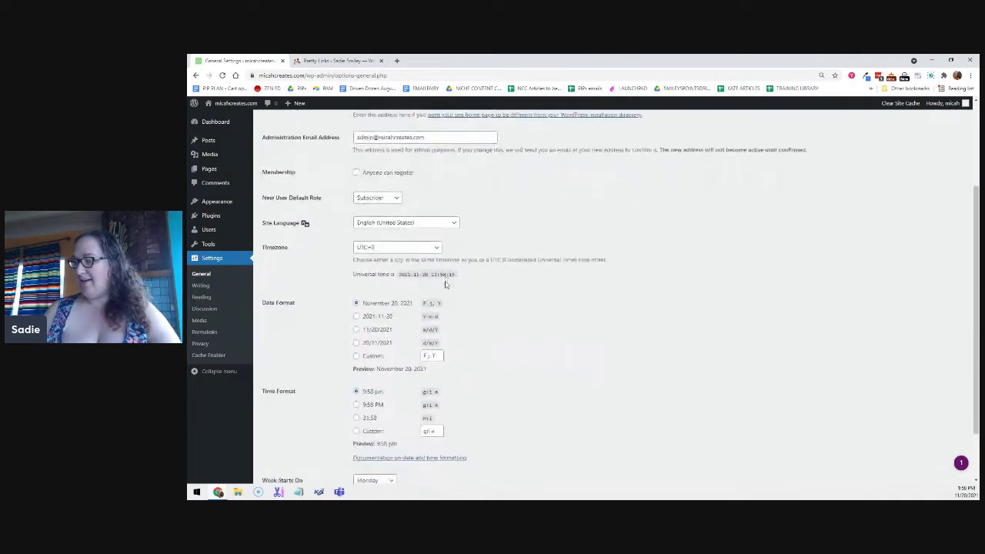
{"action": "scroll", "coordinate": [445, 284], "scroll_direction": "down", "scroll_amount": 2}
{"action": "left_click", "coordinate": [356, 289]}
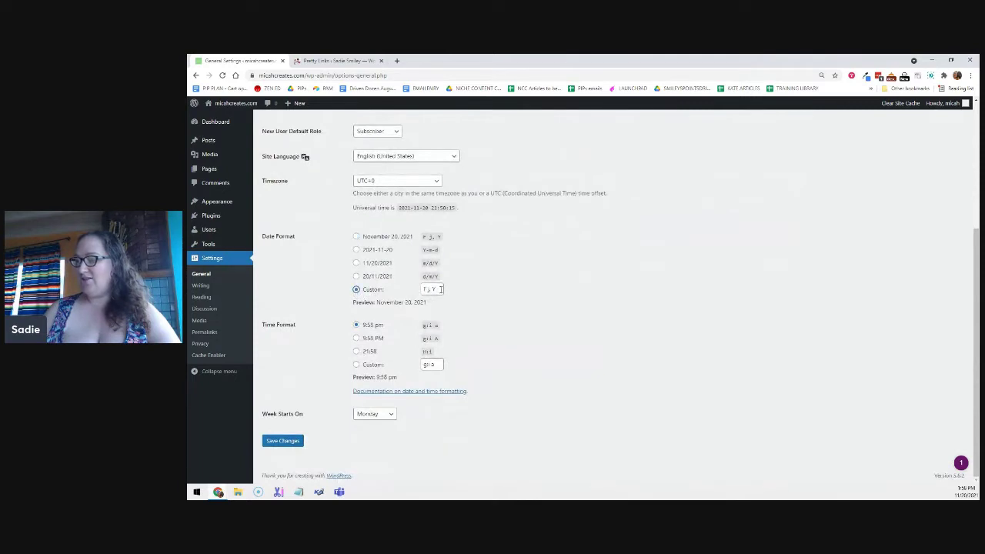
{"action": "left_click_drag", "start_coordinate": [440, 289], "coordinate": [411, 291]}
{"action": "key", "text": "BackSpace"}
Switch the time format to Custom, clear its format string, and save the general settings.
{"action": "left_click", "coordinate": [357, 365]}
{"action": "left_click_drag", "start_coordinate": [442, 365], "coordinate": [419, 364]}
{"action": "key", "text": "BackSpace"}
{"action": "left_click", "coordinate": [281, 441]}
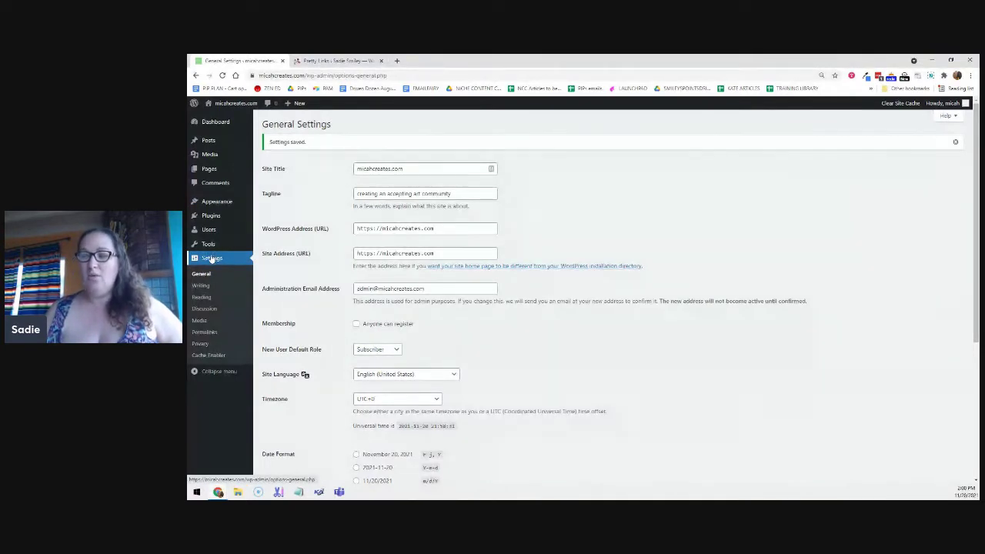
Set the site's permalink structure to Post name and save the permalink settings.
{"action": "left_click", "coordinate": [206, 332]}
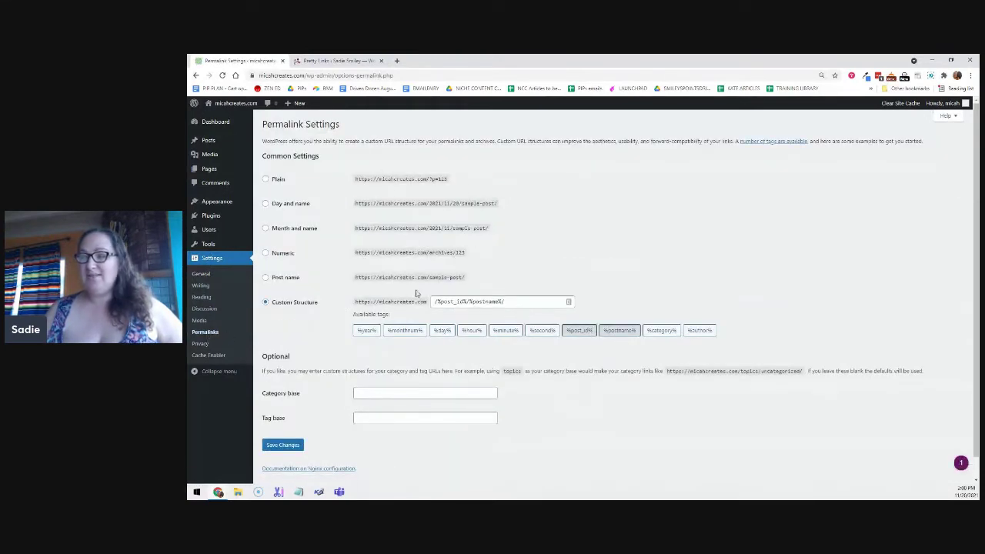
{"action": "left_click", "coordinate": [277, 280]}
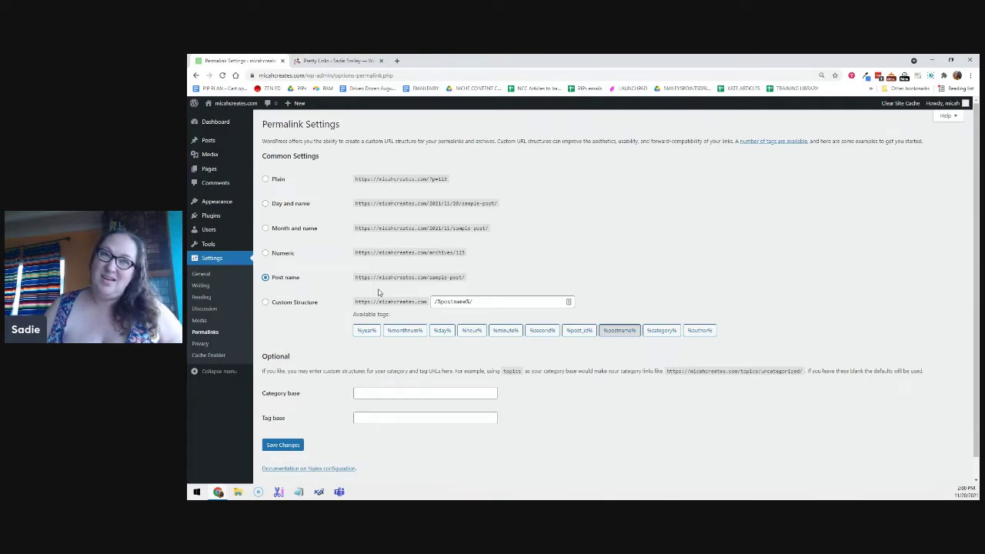
{"action": "left_click", "coordinate": [287, 447]}
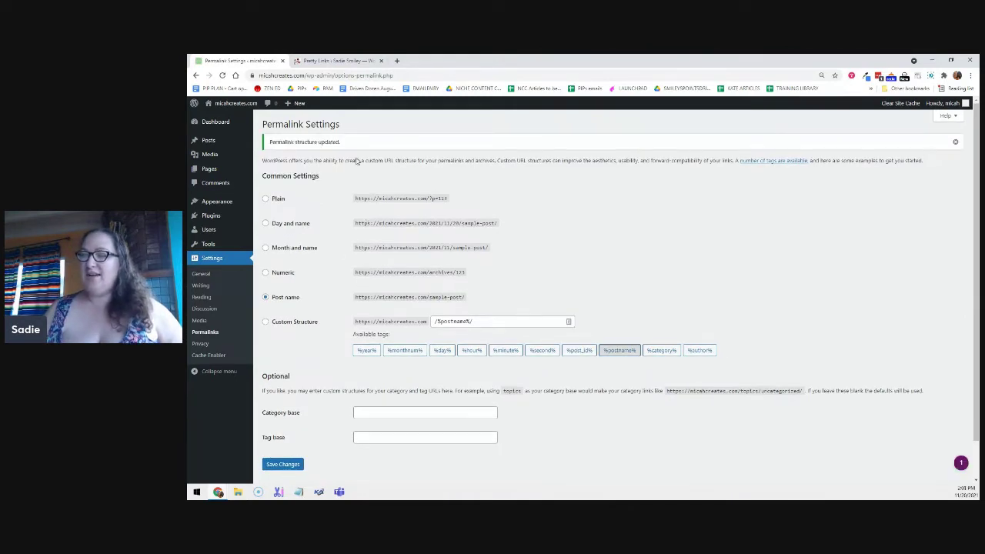
Create a new page titled "About" followed by the site owner's first name, dismissing the backup notice, and save it as a draft.
{"action": "mouse_move", "coordinate": [296, 106]}
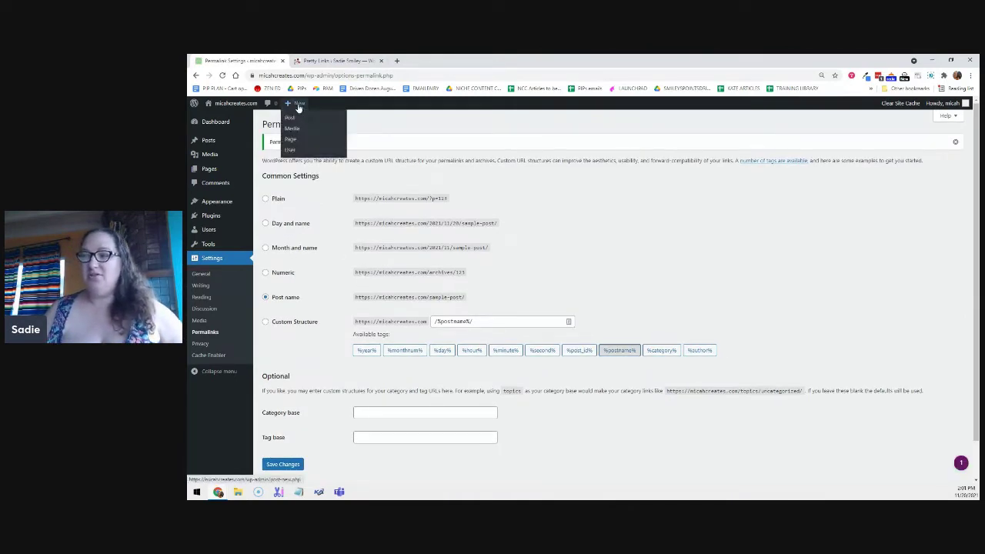
{"action": "left_click", "coordinate": [291, 141]}
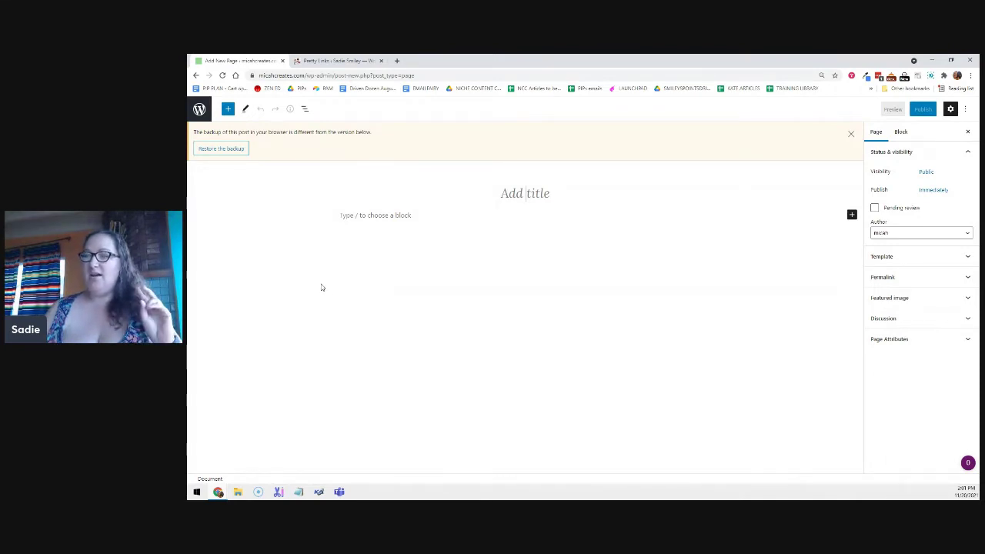
{"action": "left_click", "coordinate": [850, 134]}
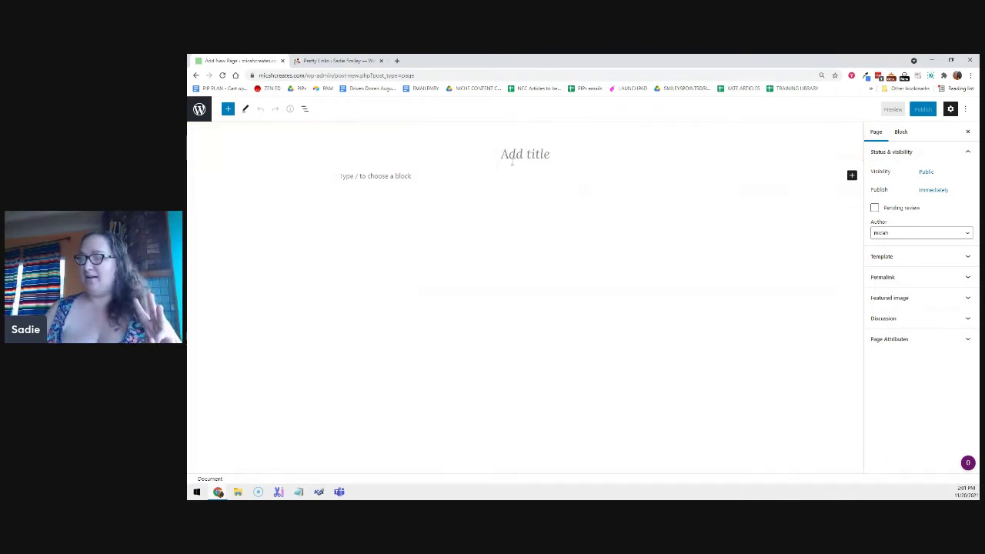
{"action": "type", "text": "About "}
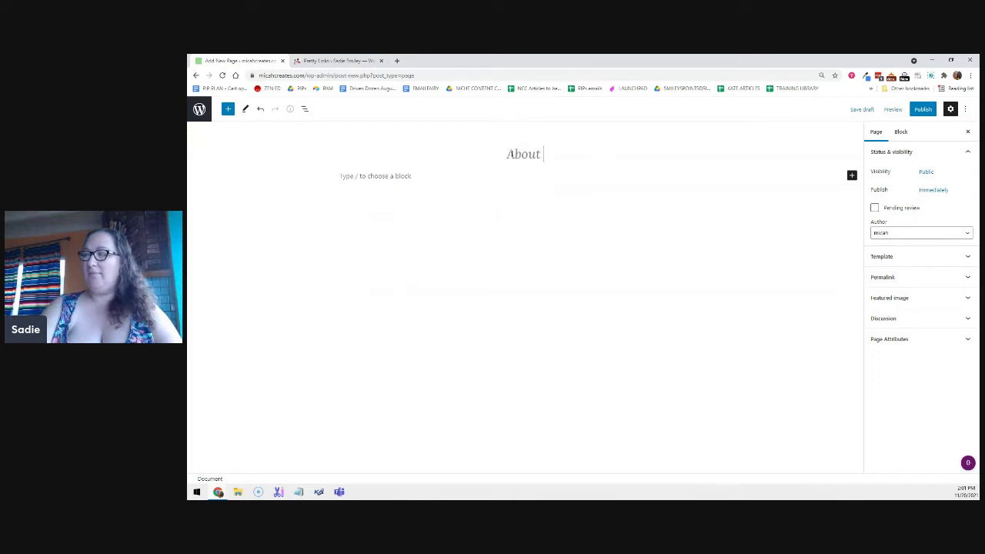
{"action": "type", "text": "Micah"}
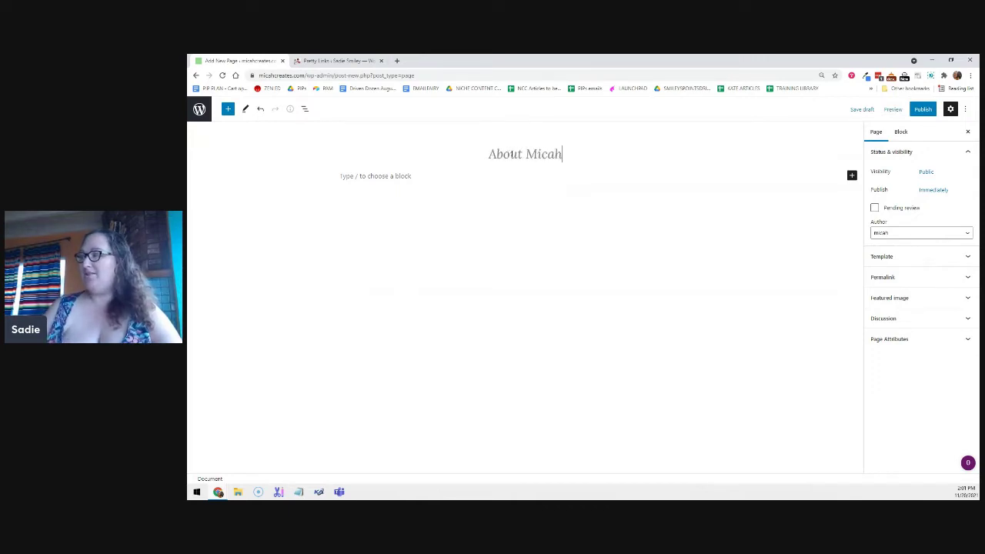
{"action": "left_click", "coordinate": [862, 110]}
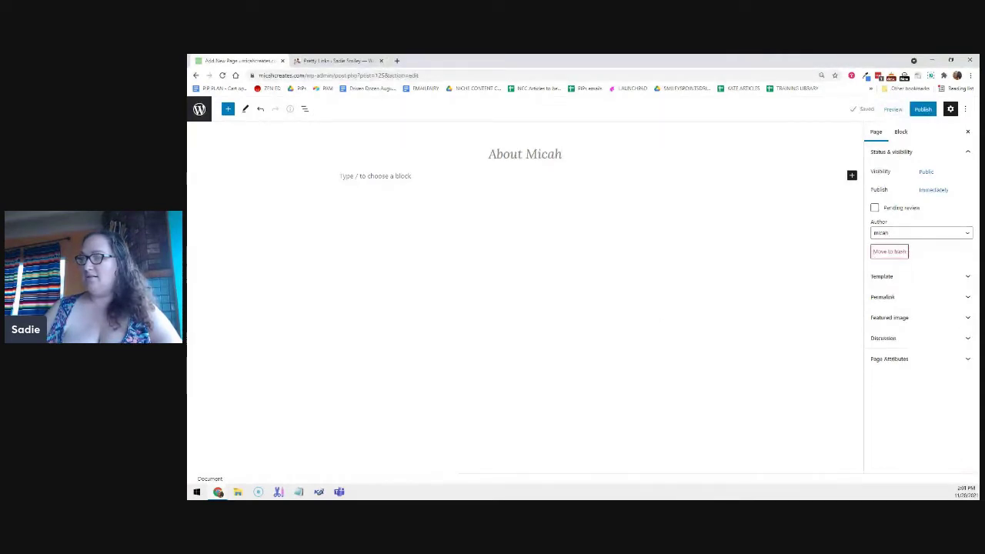
Add another page titled "Contact" followed by the site owner's first name and save it as a draft.
{"action": "left_click", "coordinate": [199, 109]}
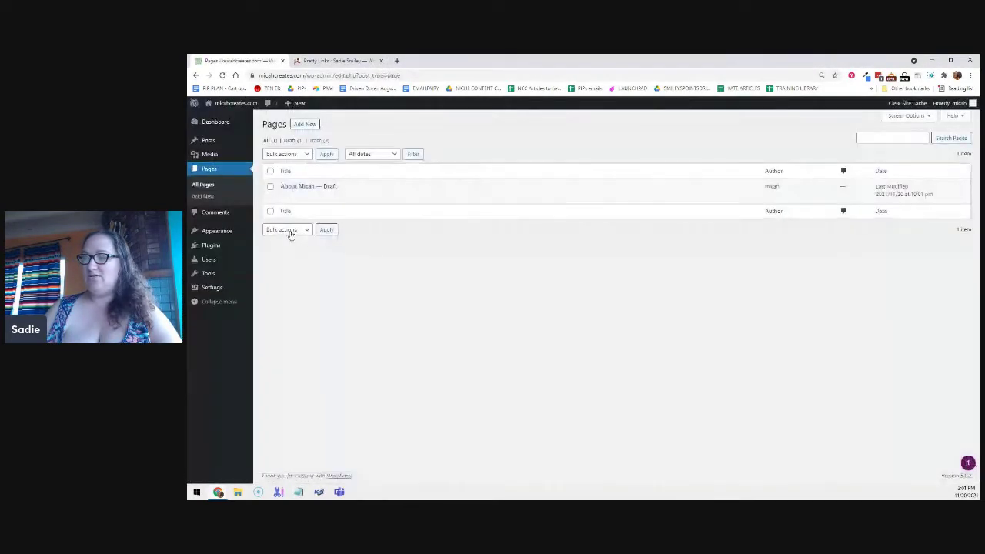
{"action": "left_click", "coordinate": [306, 126]}
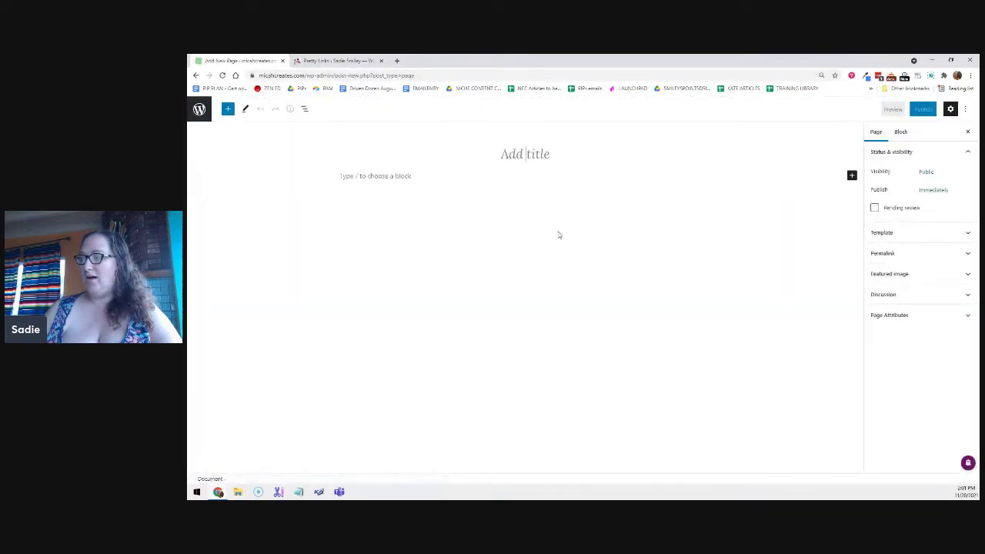
{"action": "left_click", "coordinate": [546, 160]}
{"action": "type", "text": "Contact "}
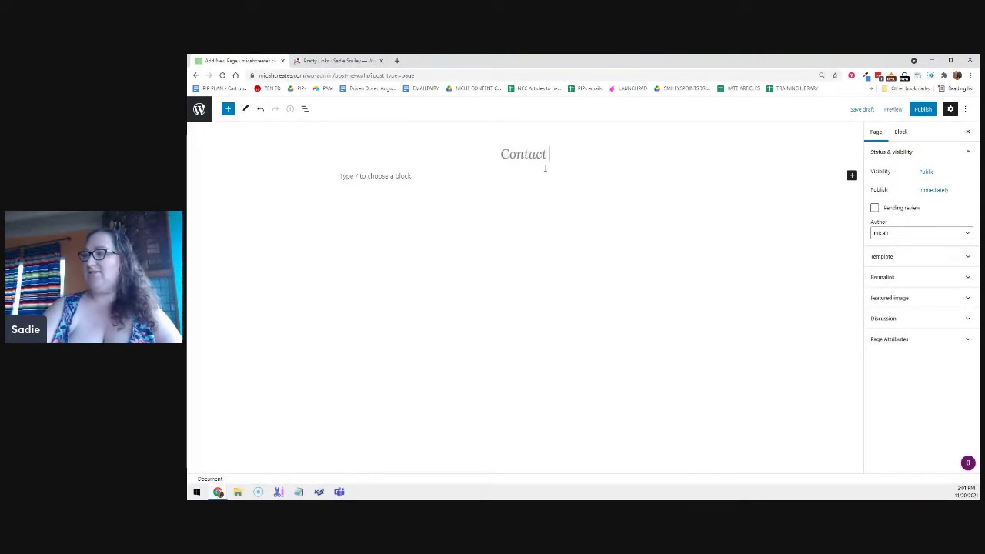
{"action": "type", "text": "Michah"}
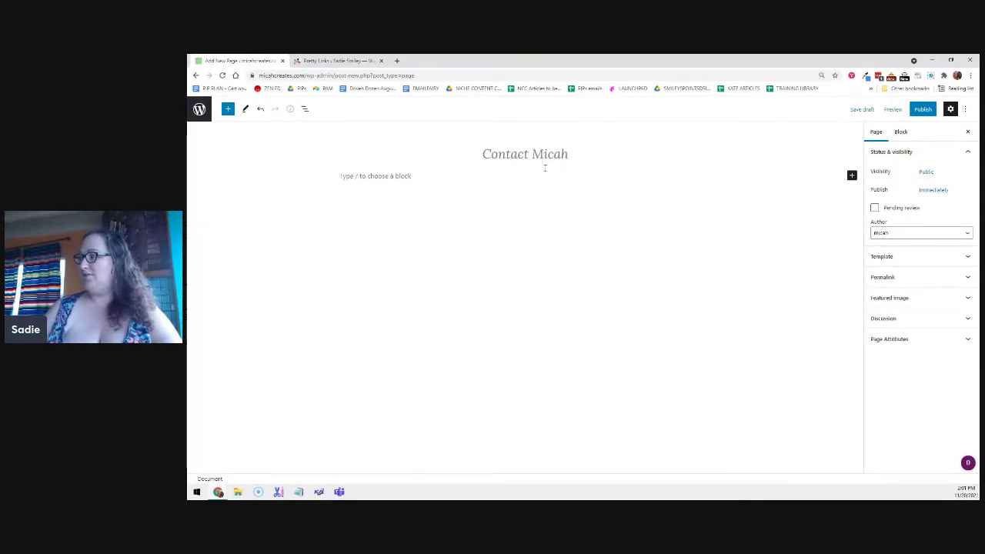
{"action": "left_click", "coordinate": [860, 109]}
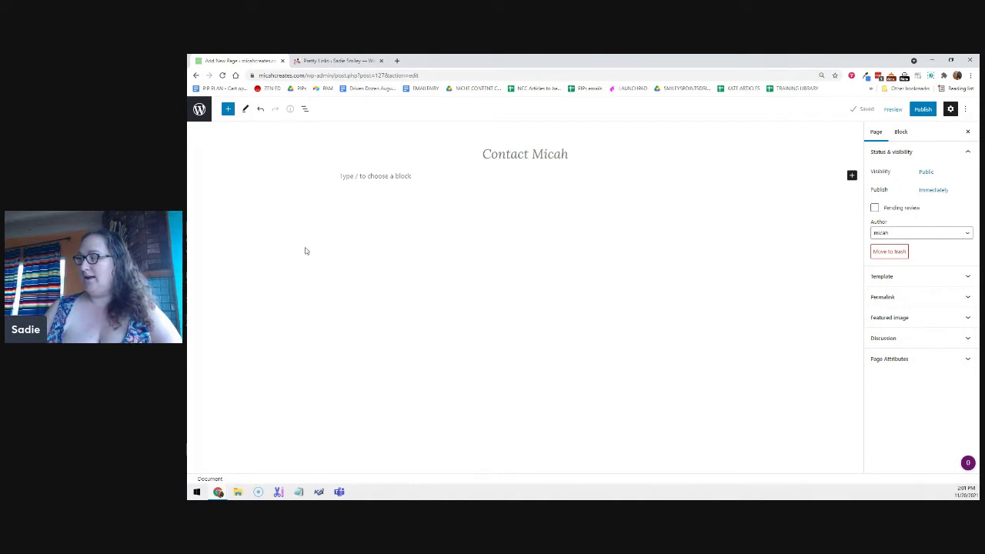
Add a third page titled "Privacy Policy" and save it as a draft.
{"action": "left_click", "coordinate": [206, 112]}
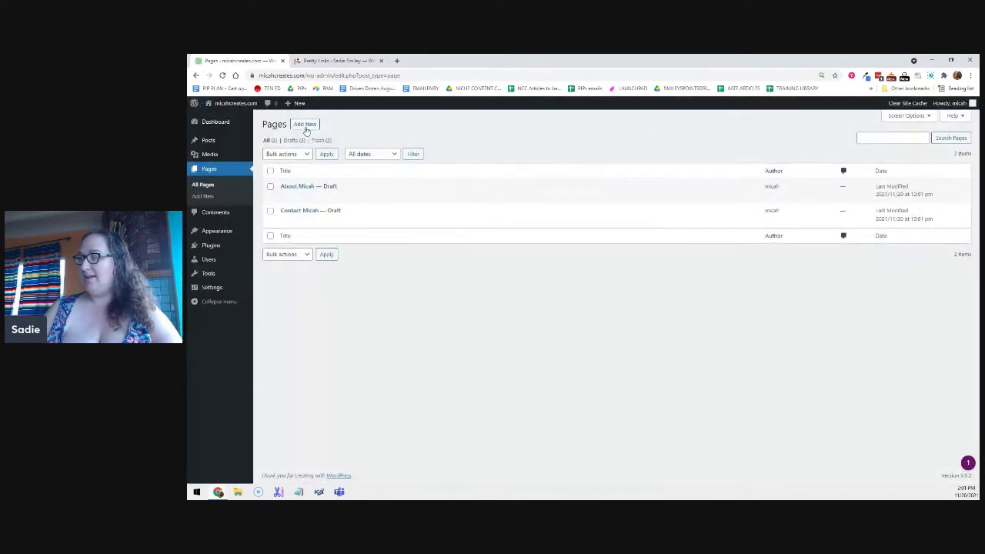
{"action": "left_click", "coordinate": [305, 125]}
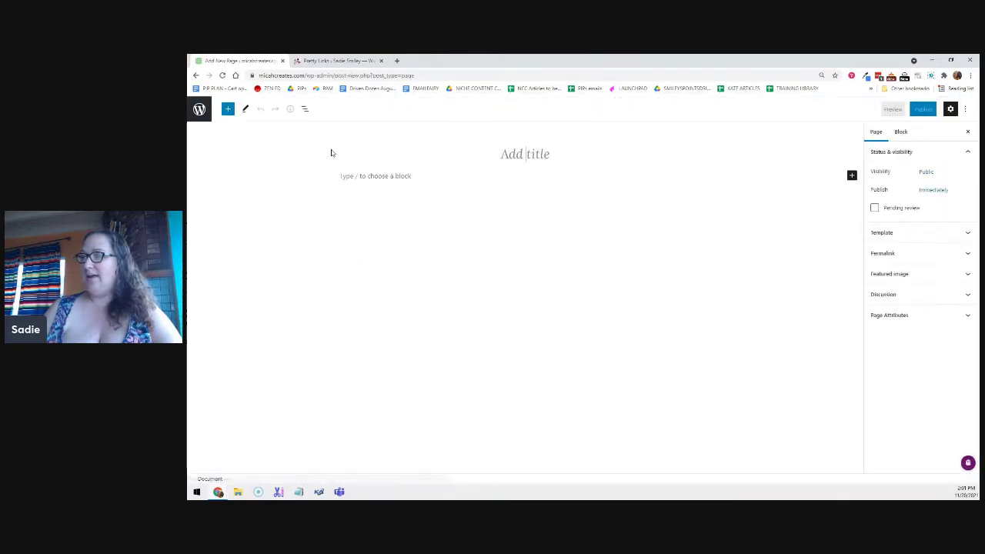
{"action": "type", "text": "Pr"}
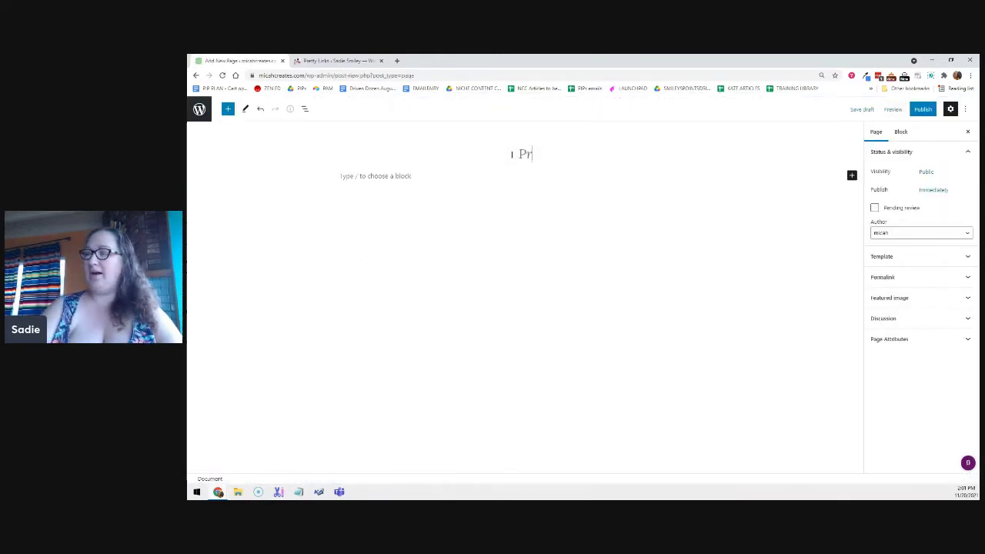
{"action": "type", "text": "ivacy Policy"}
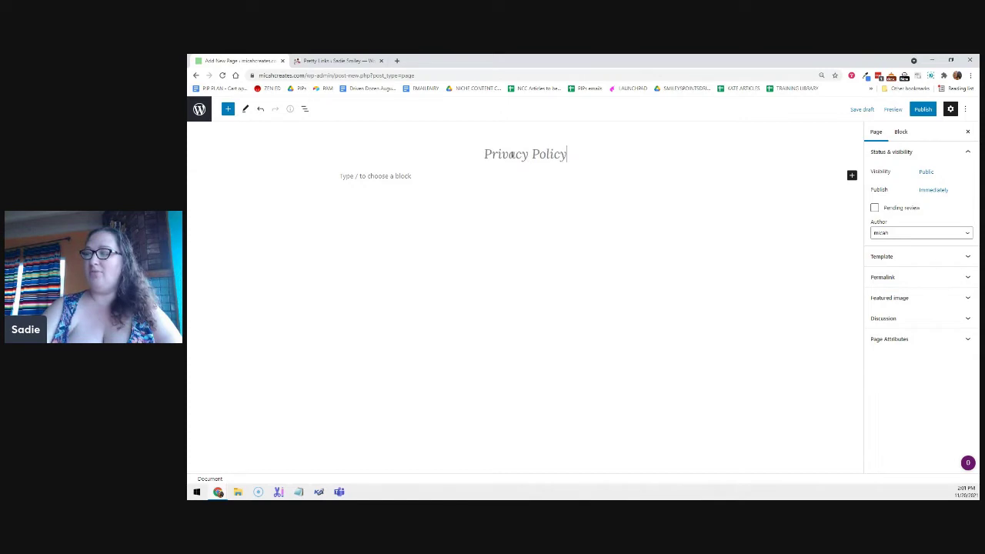
{"action": "left_click", "coordinate": [861, 109]}
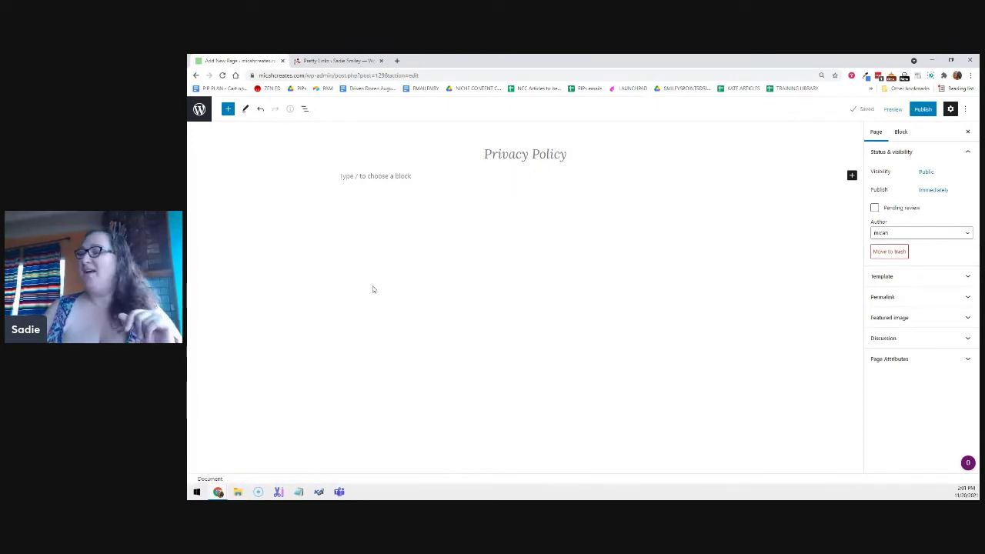
Search the available plugins for "akismet", then install and activate Akismet Spam Protection.
{"action": "left_click", "coordinate": [200, 110]}
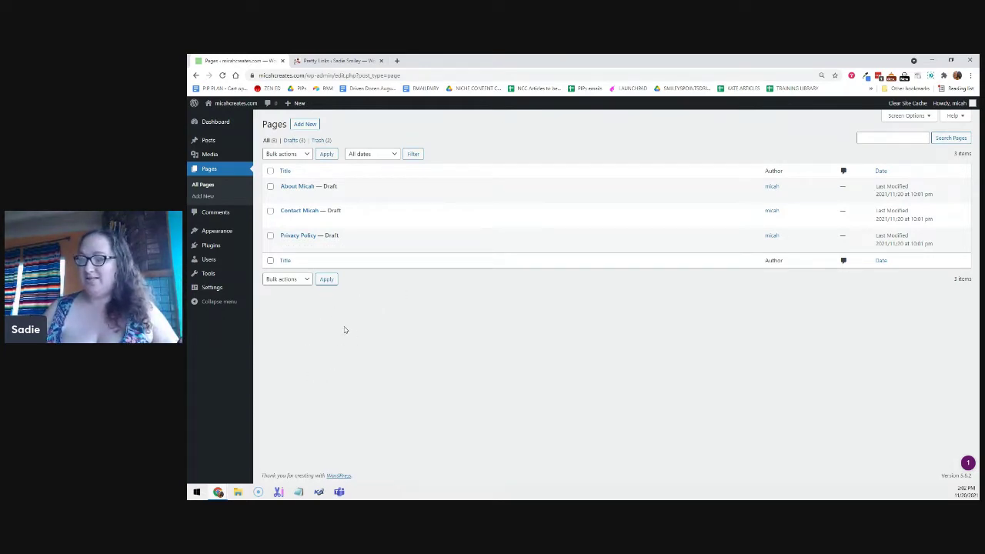
{"action": "mouse_move", "coordinate": [217, 248]}
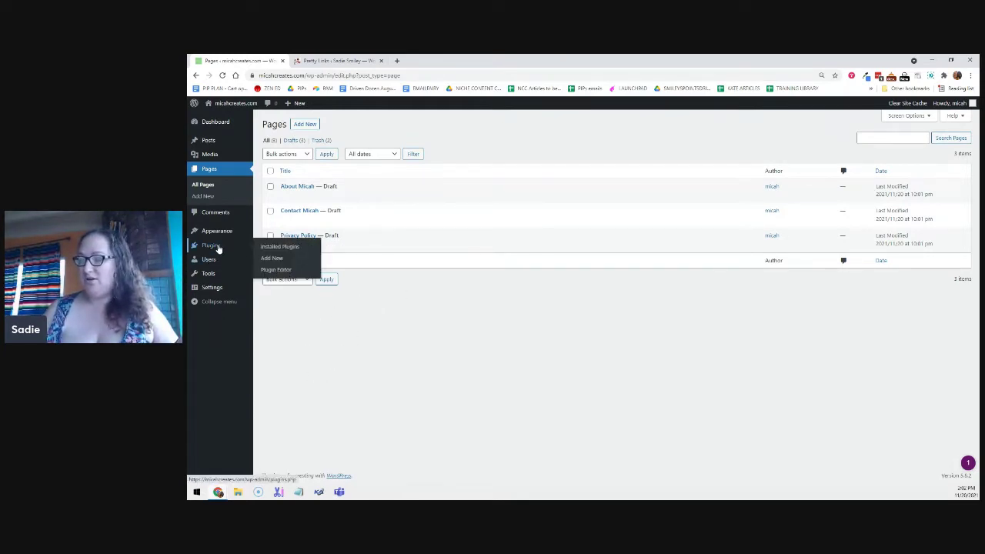
{"action": "left_click", "coordinate": [270, 257]}
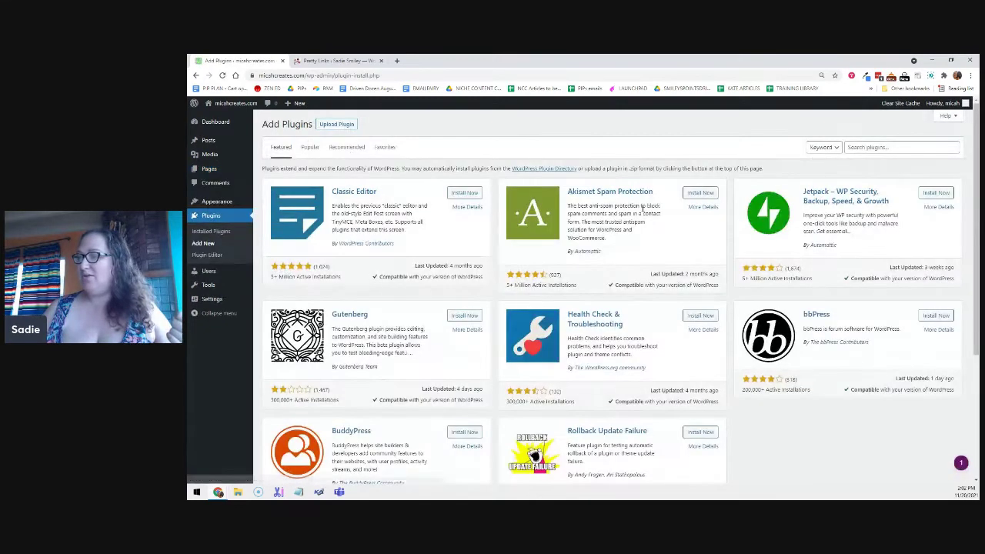
{"action": "left_click", "coordinate": [873, 147]}
{"action": "type", "text": "akismet"}
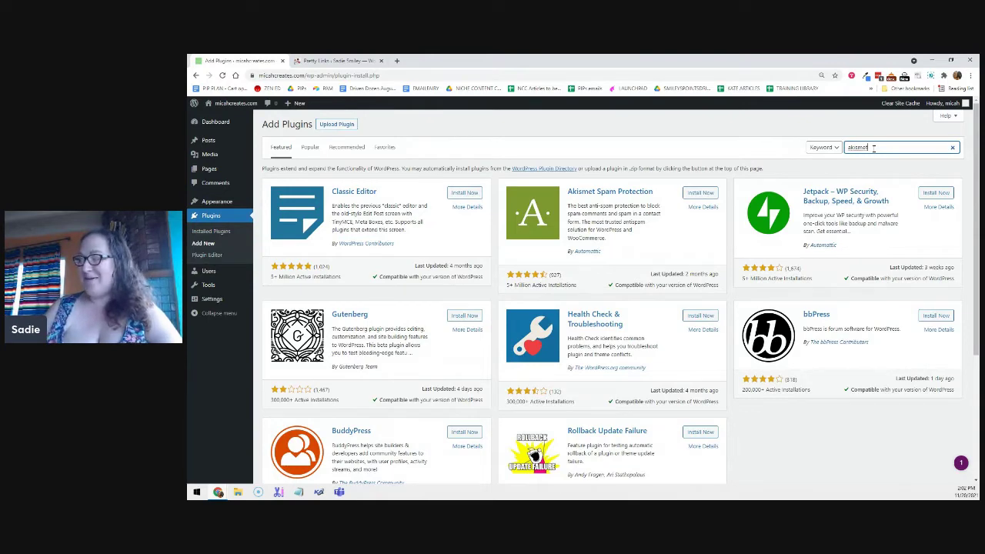
{"action": "key", "text": "Return"}
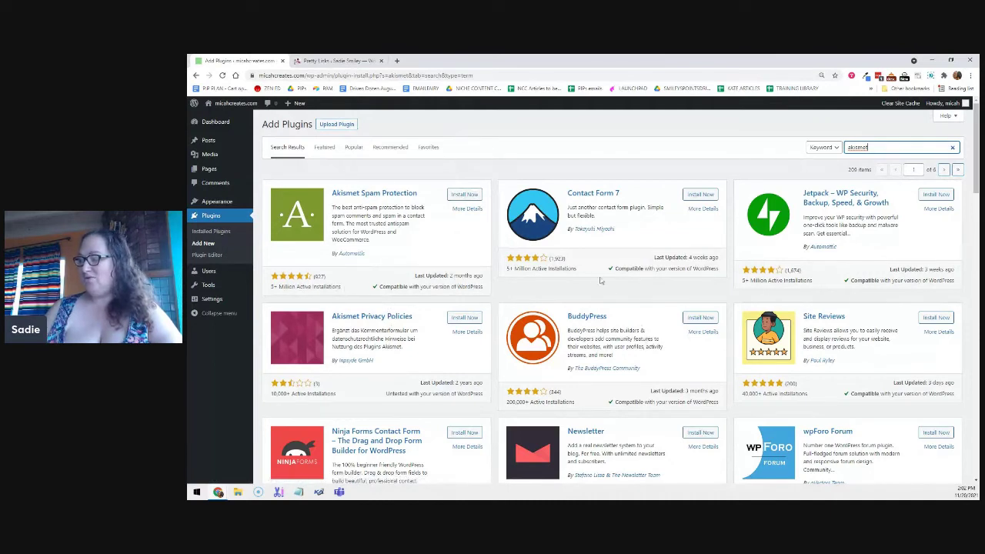
{"action": "left_click", "coordinate": [465, 195]}
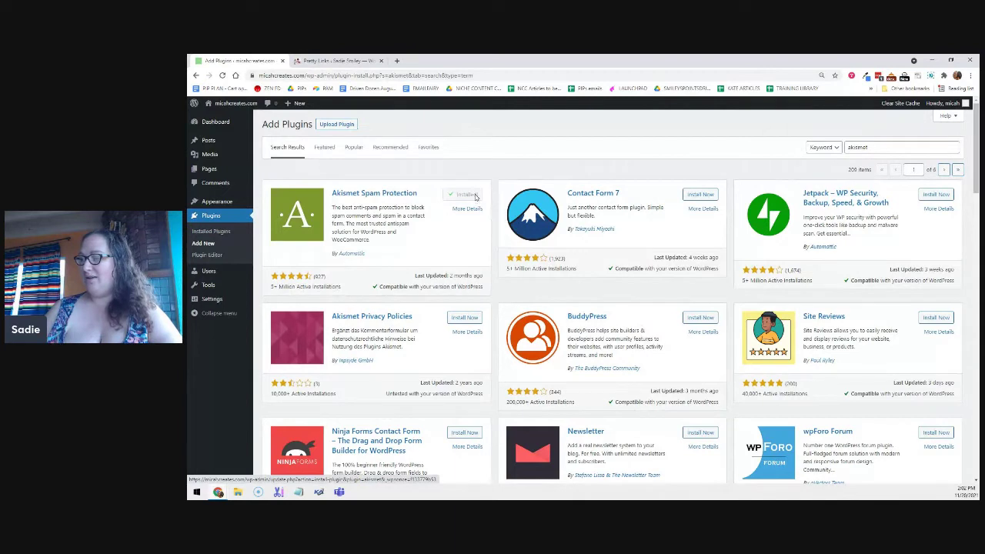
{"action": "left_click", "coordinate": [475, 197]}
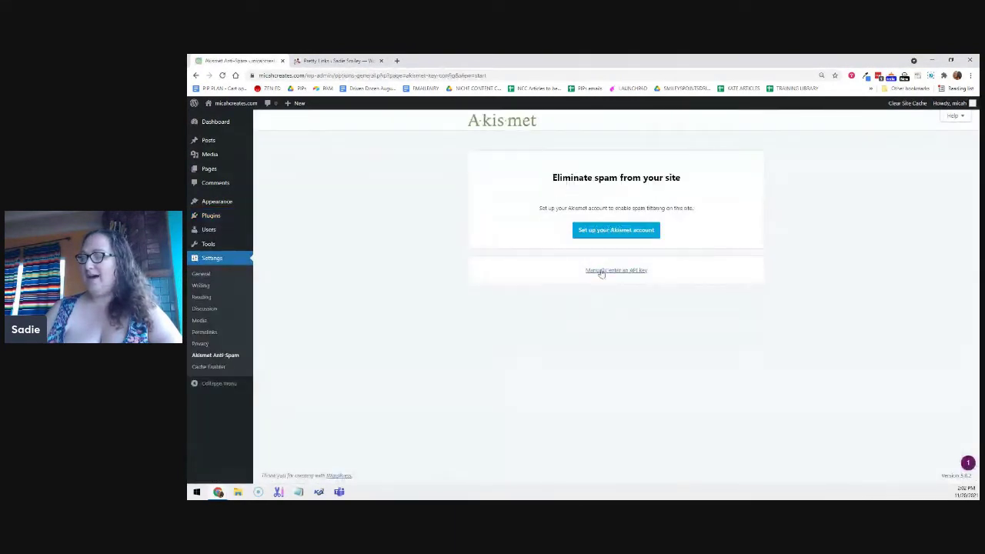
Connect Akismet manually by filling in the saved API key.
{"action": "left_click", "coordinate": [601, 270]}
{"action": "left_click", "coordinate": [556, 276]}
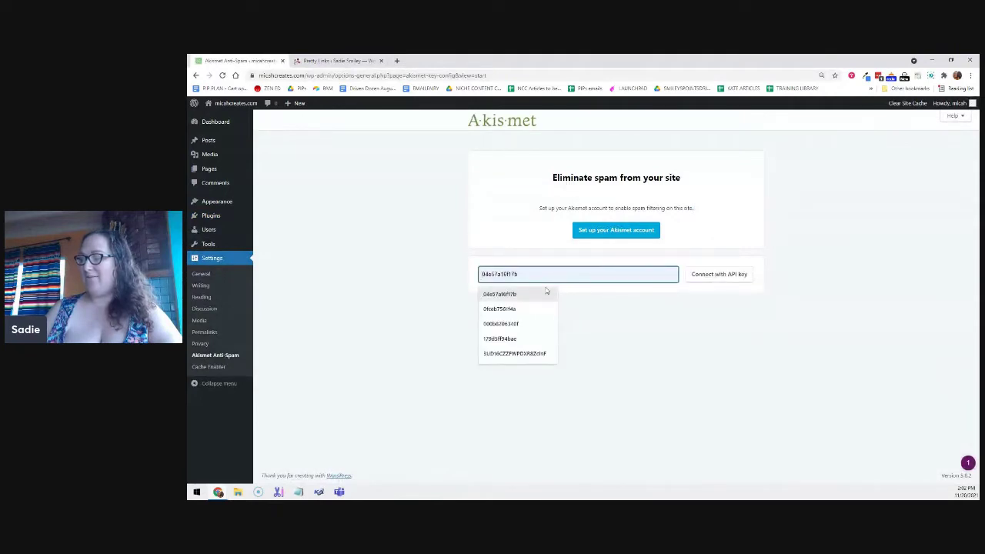
{"action": "left_click", "coordinate": [546, 293]}
{"action": "left_click", "coordinate": [703, 275]}
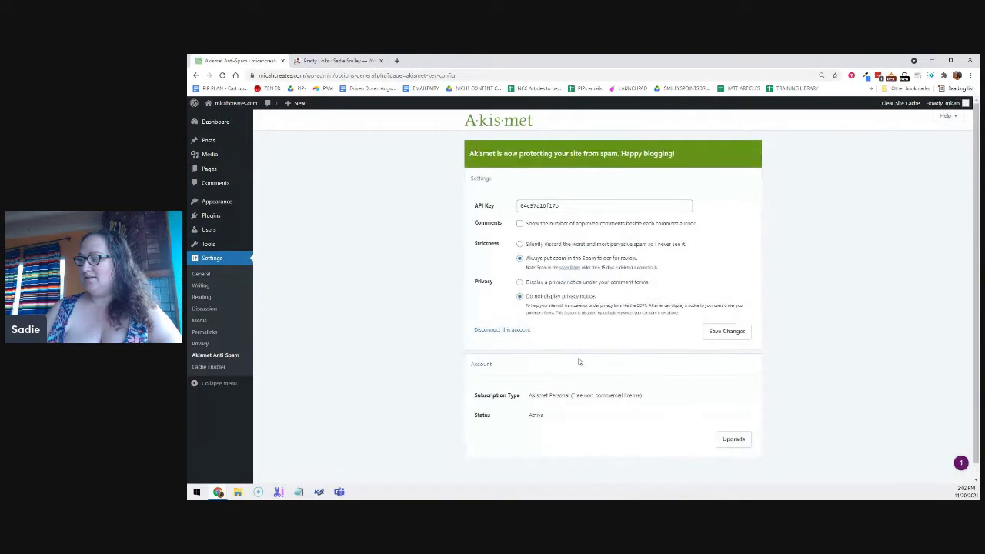
Set Akismet to silently discard the worst spam and display a privacy notice under comment forms, and save the changes.
{"action": "left_click", "coordinate": [533, 244]}
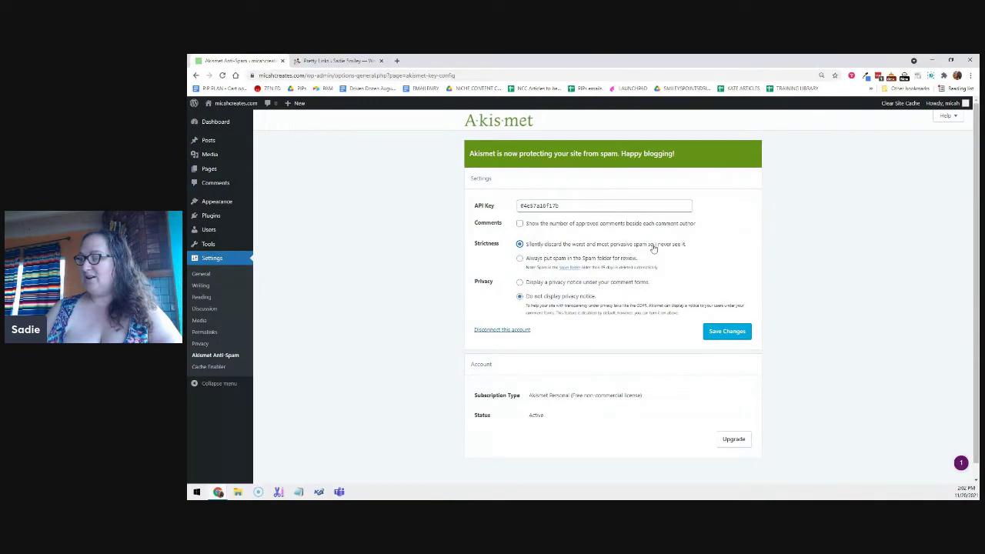
{"action": "left_click", "coordinate": [552, 284]}
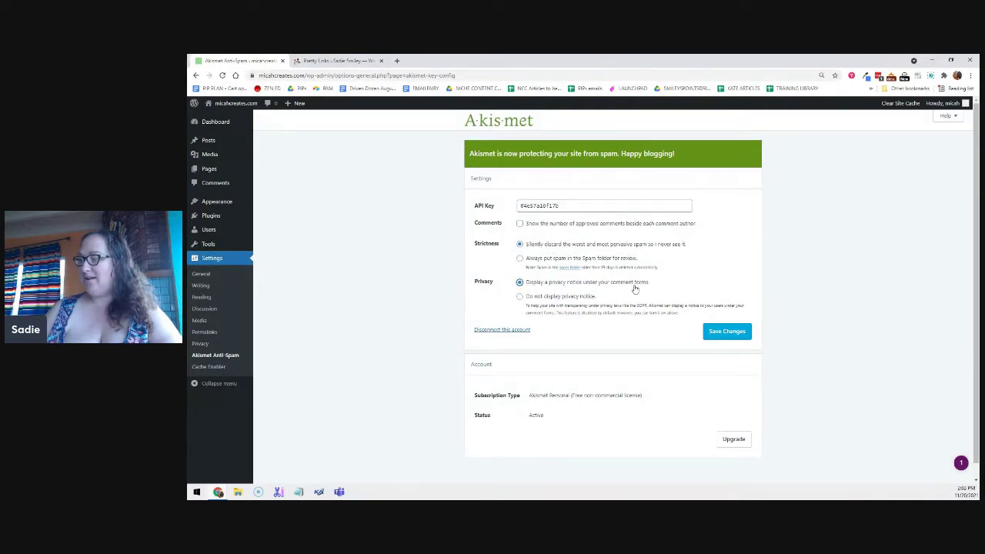
{"action": "left_click", "coordinate": [735, 334]}
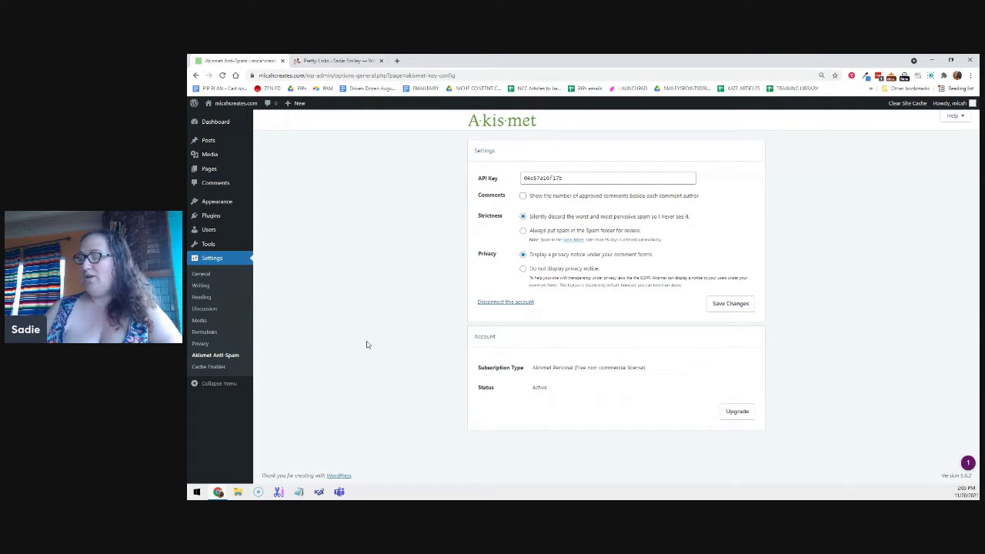
{"action": "left_click_drag", "start_coordinate": [583, 368], "coordinate": [648, 370]}
{"action": "left_click", "coordinate": [649, 370]}
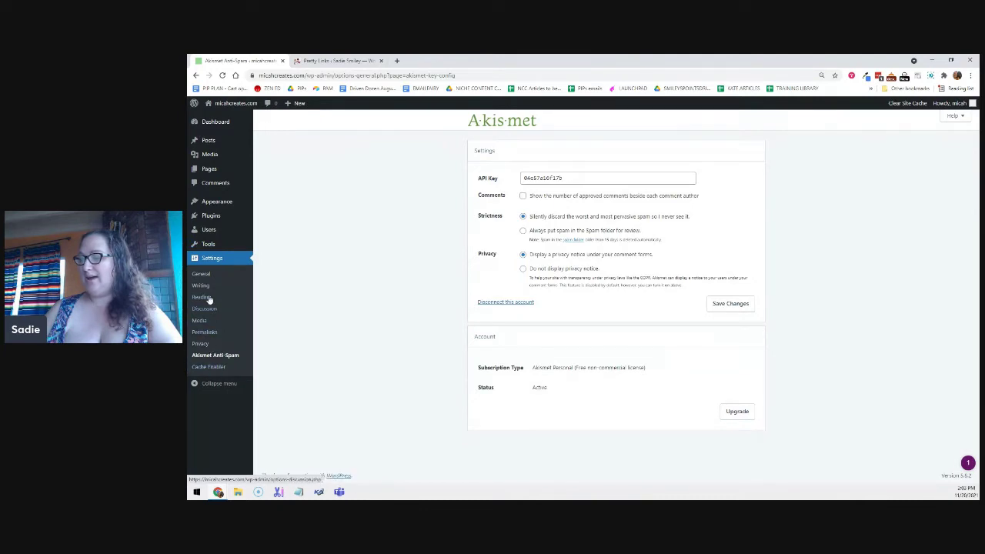
Search the available plugins for "google", then install and activate Site Kit by Google.
{"action": "mouse_move", "coordinate": [210, 218]}
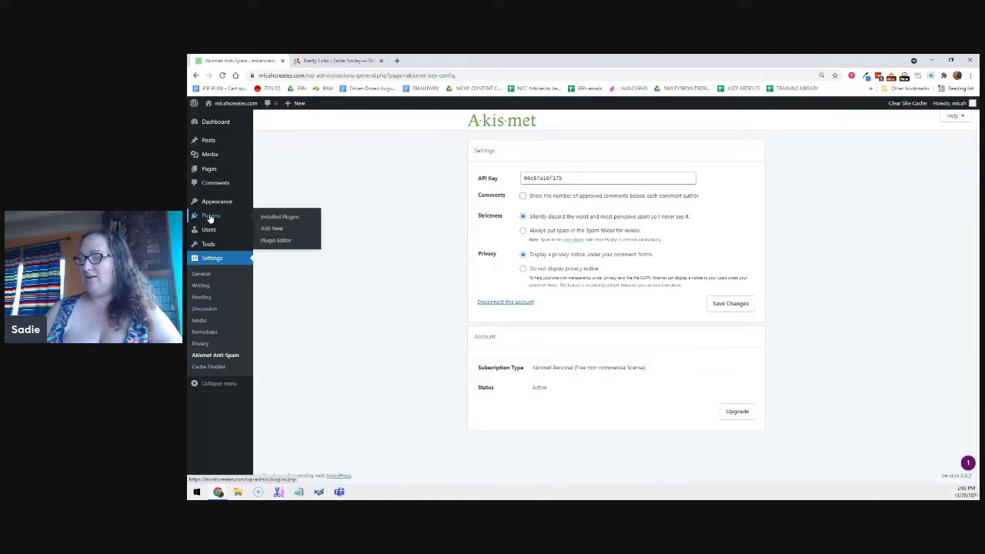
{"action": "left_click", "coordinate": [270, 229]}
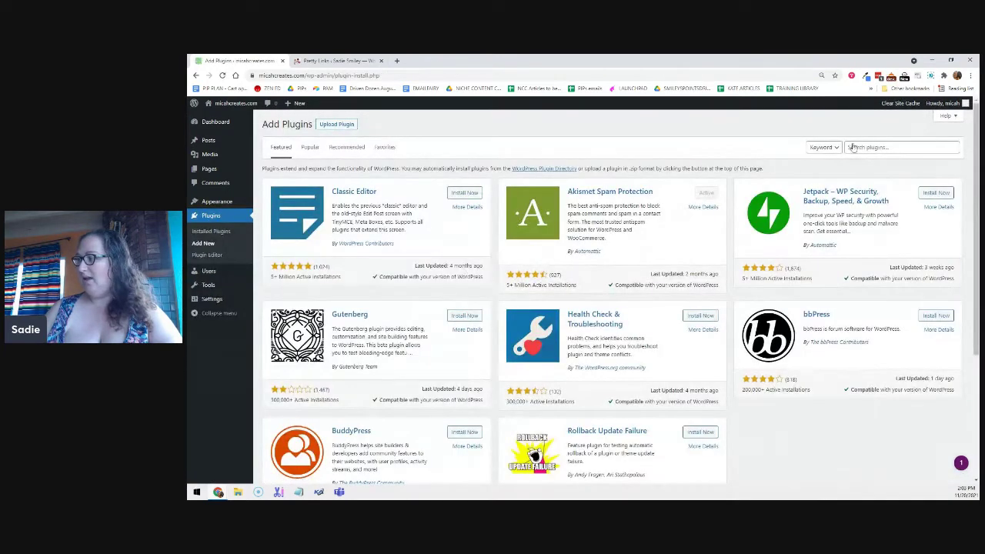
{"action": "left_click", "coordinate": [869, 147]}
{"action": "type", "text": "google"}
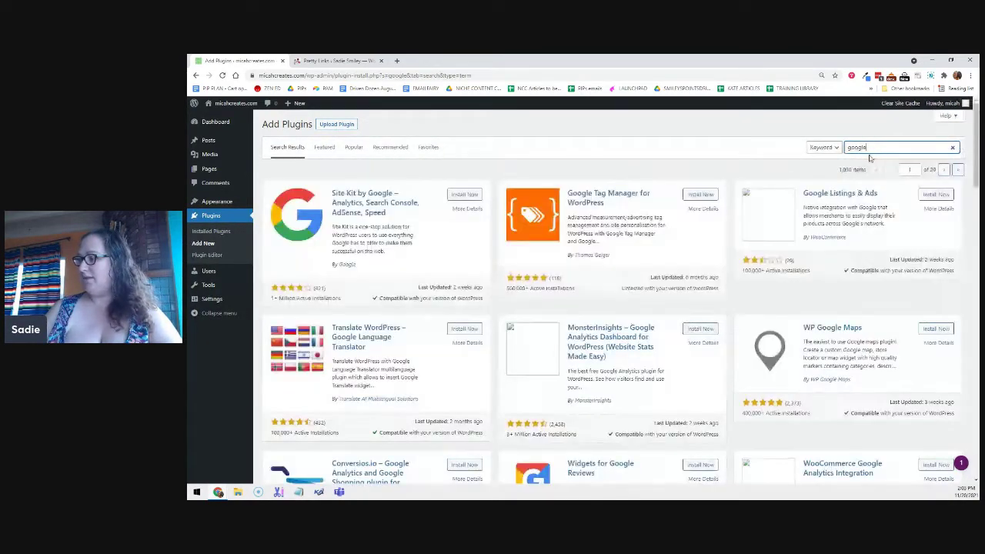
{"action": "left_click", "coordinate": [469, 197]}
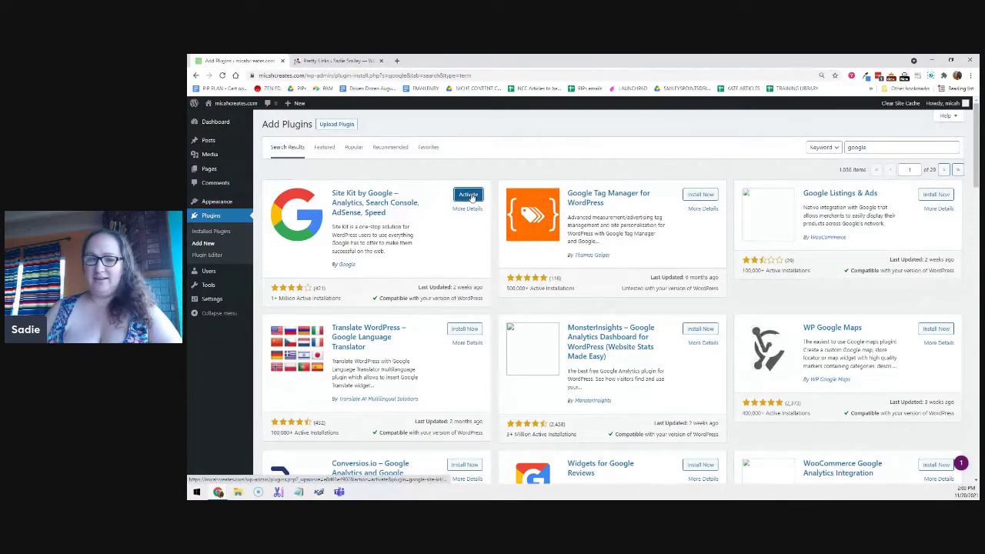
{"action": "left_click", "coordinate": [470, 195]}
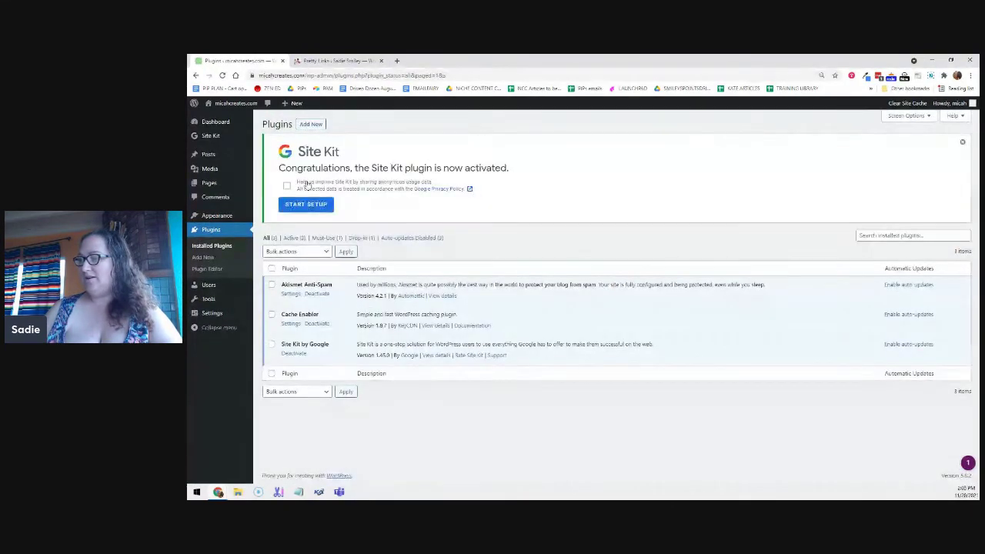
Start the Site Kit setup with the custom-domain Google account, granting access to Search Console data and the list of sites and domains.
{"action": "left_click", "coordinate": [301, 206]}
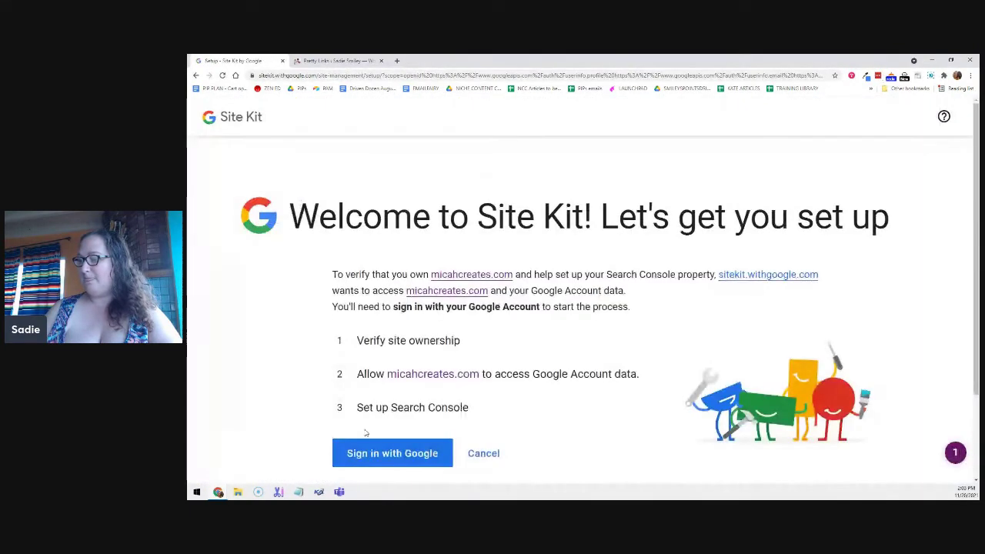
{"action": "left_click", "coordinate": [385, 454]}
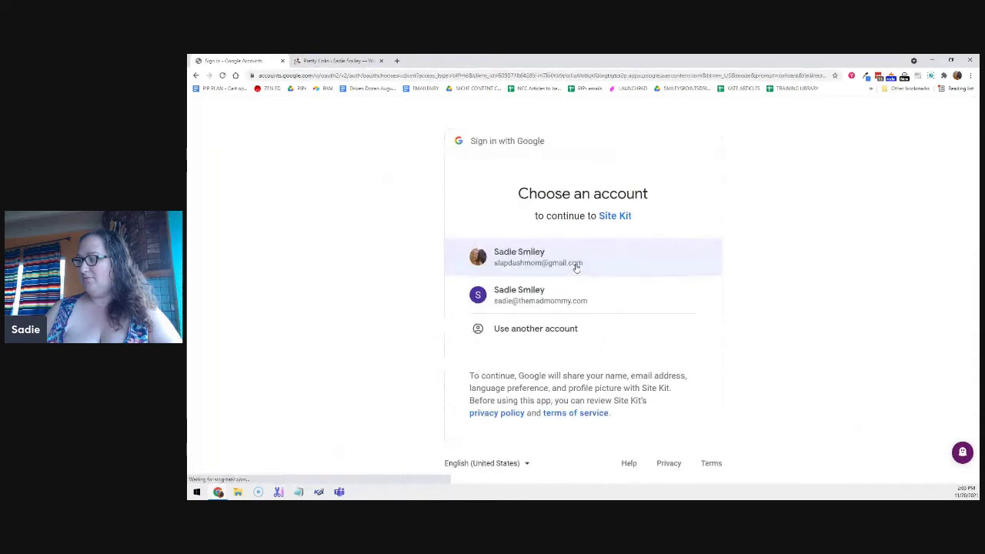
{"action": "left_click", "coordinate": [571, 295]}
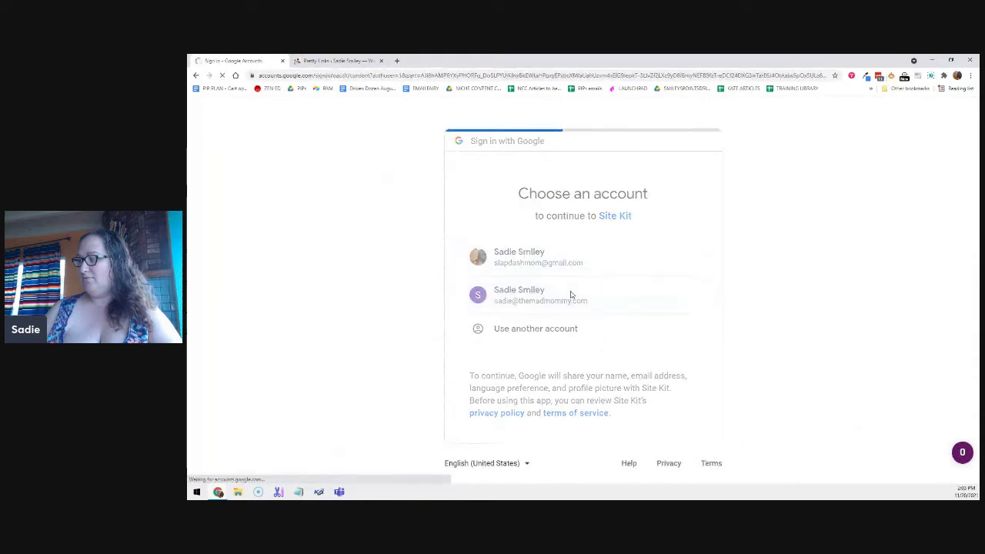
{"action": "scroll", "coordinate": [571, 295], "scroll_direction": "down", "scroll_amount": 3}
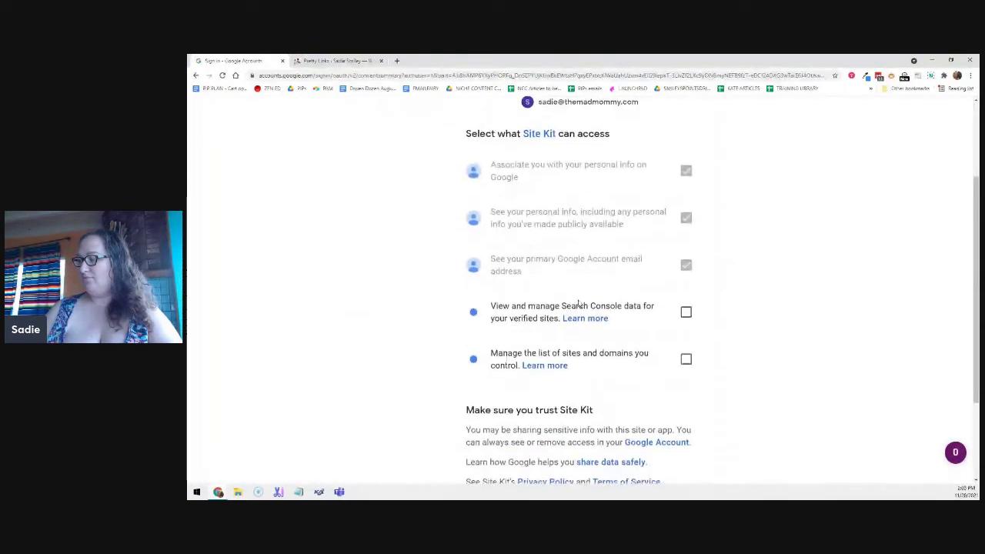
{"action": "left_click", "coordinate": [686, 231]}
{"action": "left_click", "coordinate": [685, 278]}
{"action": "left_click", "coordinate": [635, 439]}
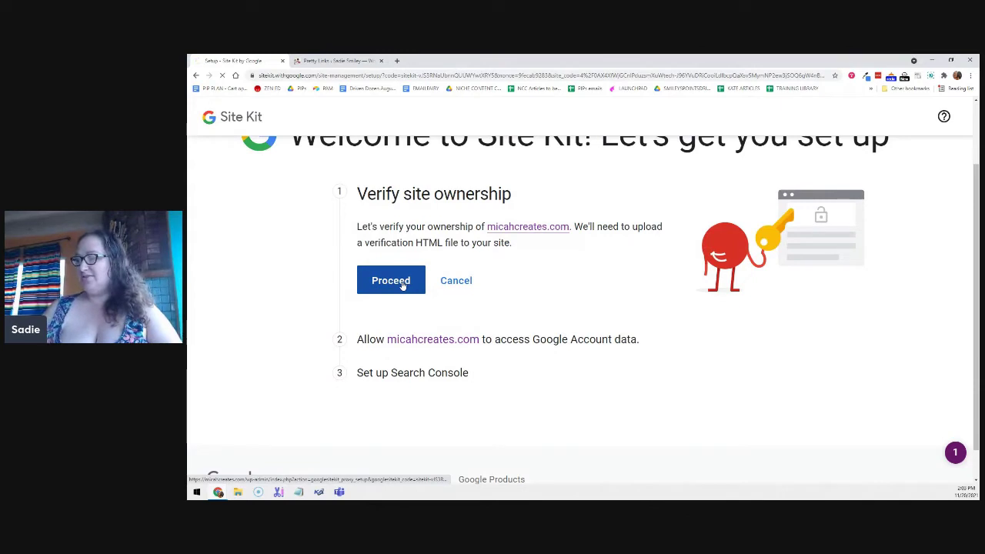
Verify site ownership, allow access to Google Account data, and add the site to Search Console to finish the Site Kit setup.
{"action": "left_click", "coordinate": [391, 280]}
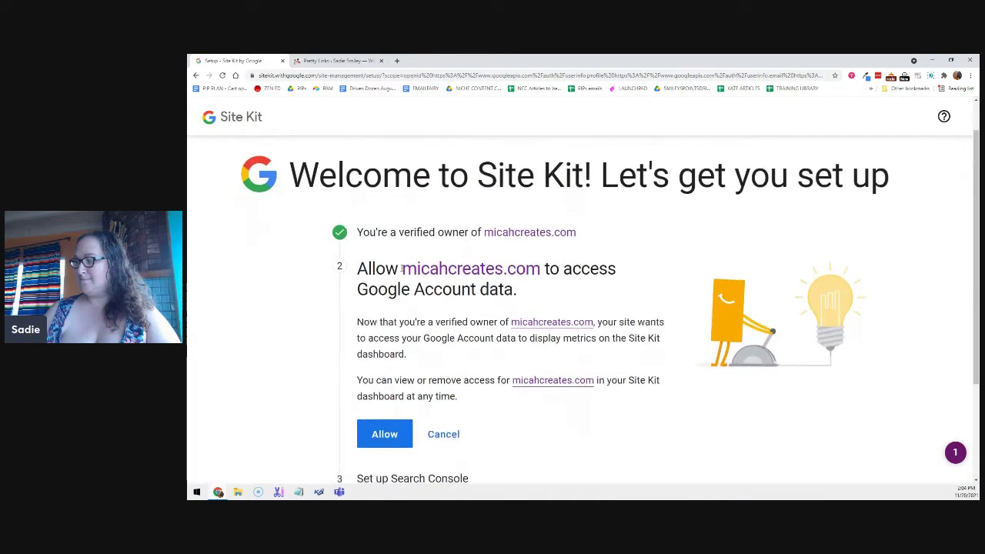
{"action": "left_click", "coordinate": [385, 350]}
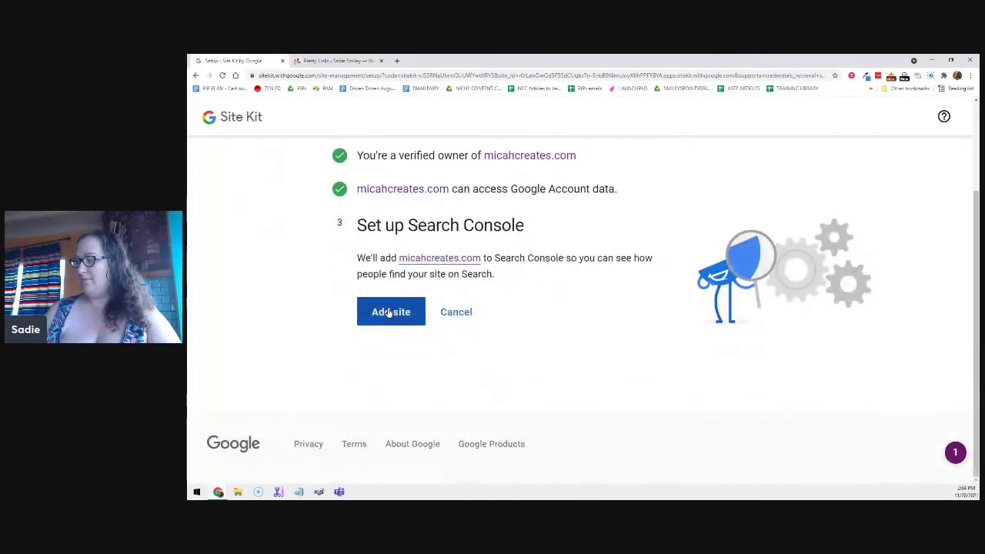
{"action": "left_click", "coordinate": [389, 312]}
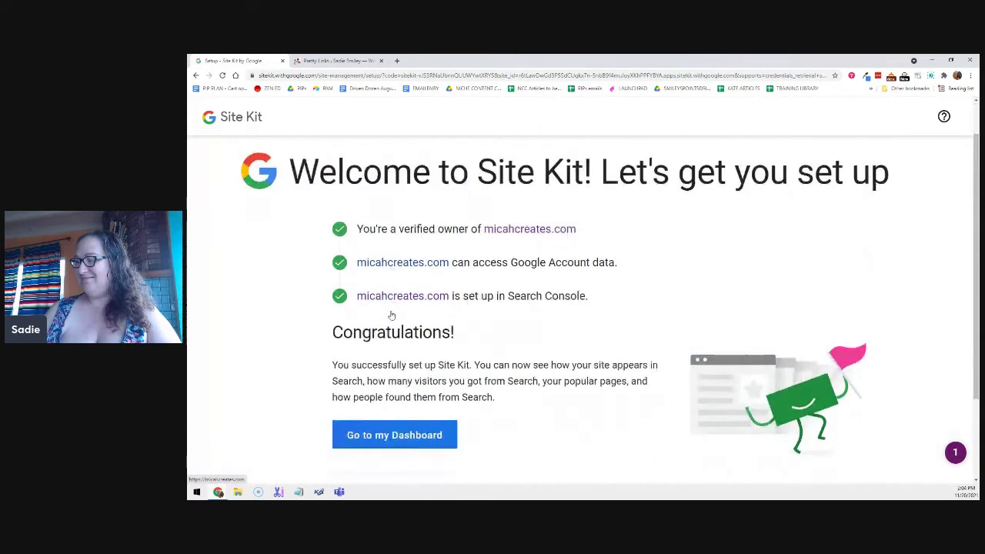
{"action": "left_click", "coordinate": [394, 324]}
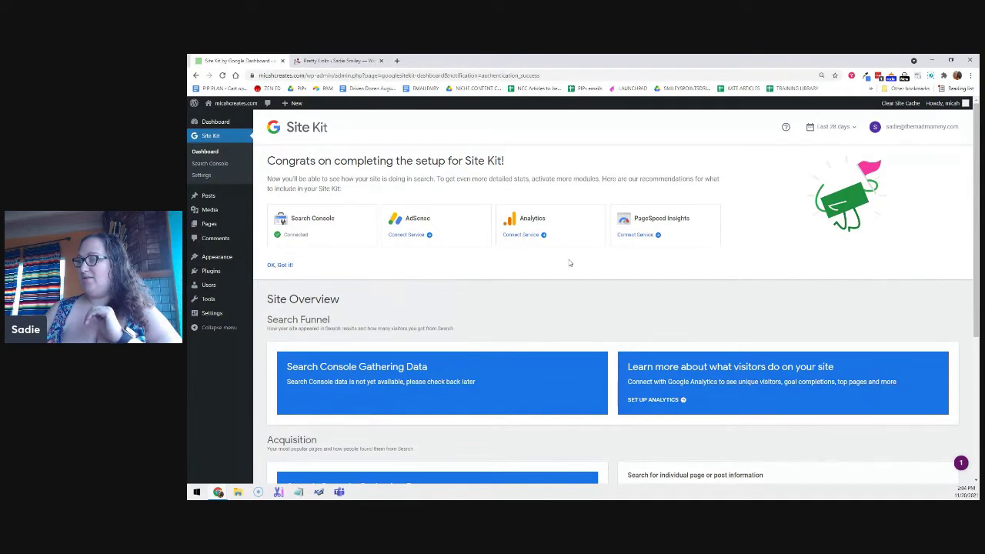
Connect the Analytics service in Site Kit, allowing the same Google account's Analytics data to be seen and downloaded.
{"action": "left_click", "coordinate": [530, 239]}
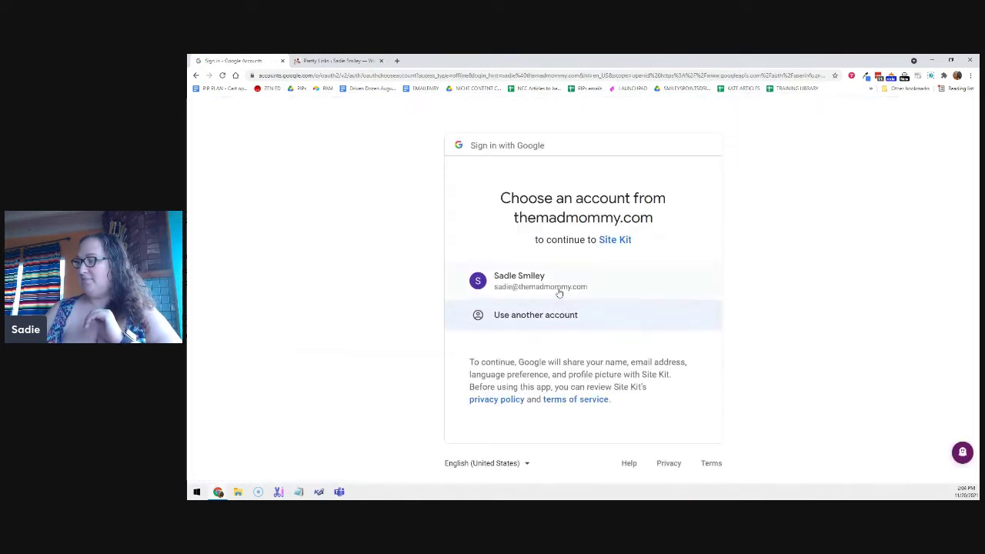
{"action": "left_click", "coordinate": [559, 291]}
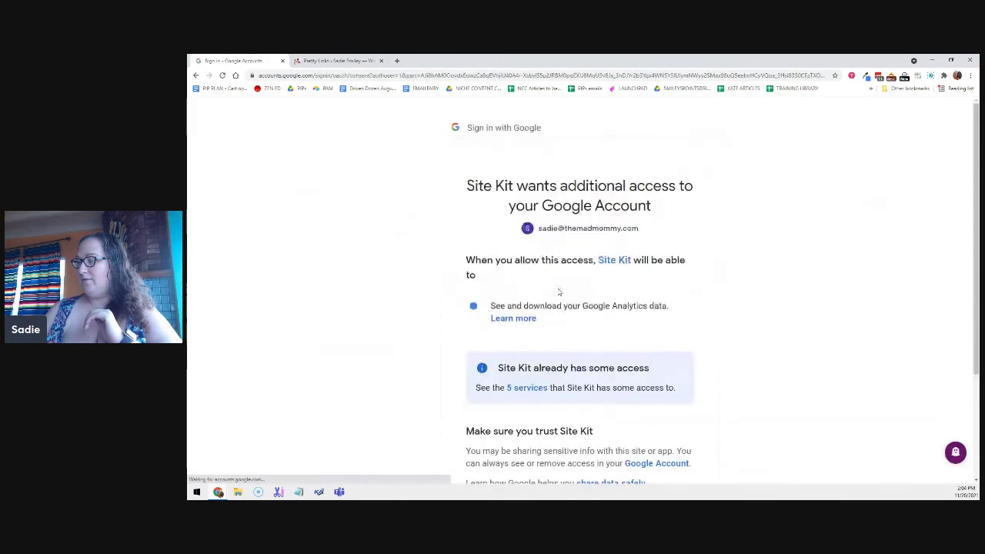
{"action": "scroll", "coordinate": [557, 292], "scroll_direction": "down", "scroll_amount": 2}
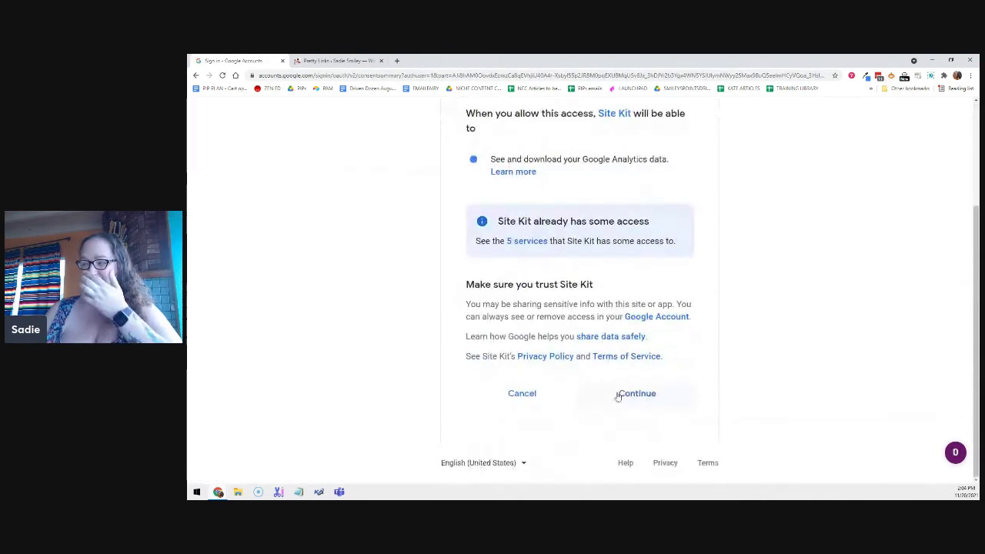
{"action": "left_click", "coordinate": [617, 396]}
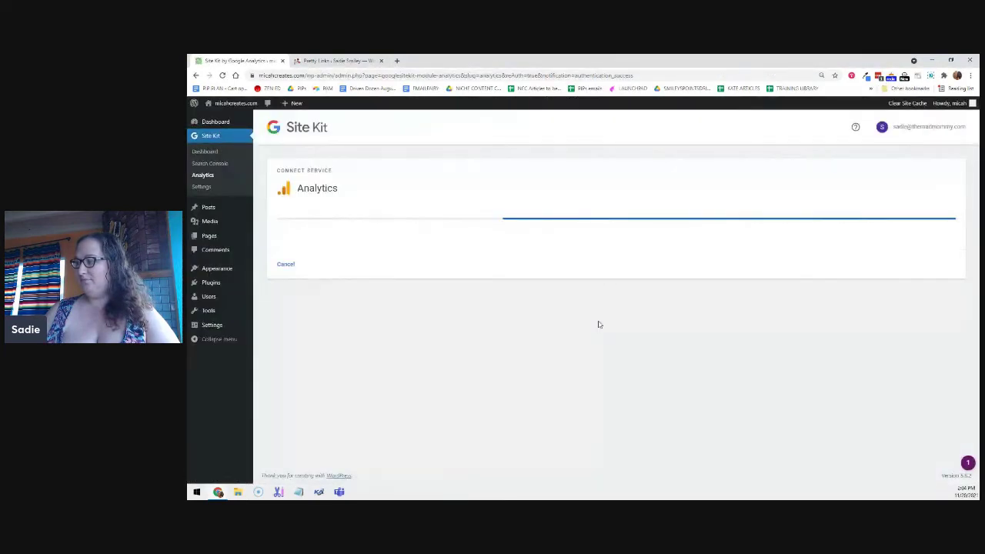
Create a new Analytics account for the site with the country set to United States.
{"action": "left_click", "coordinate": [351, 239]}
{"action": "scroll", "coordinate": [337, 372], "scroll_direction": "down", "scroll_amount": 1}
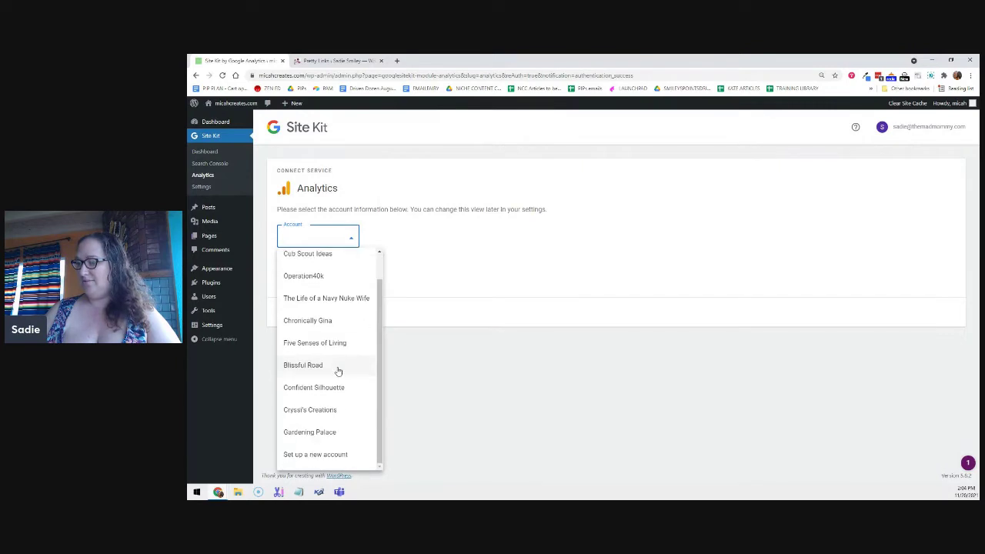
{"action": "left_click", "coordinate": [329, 455]}
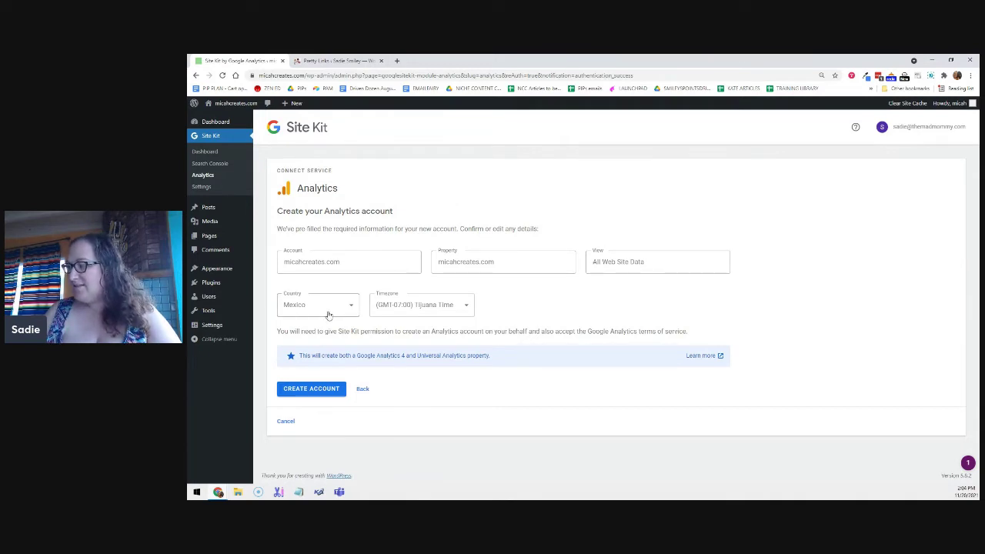
{"action": "key", "text": "u"}
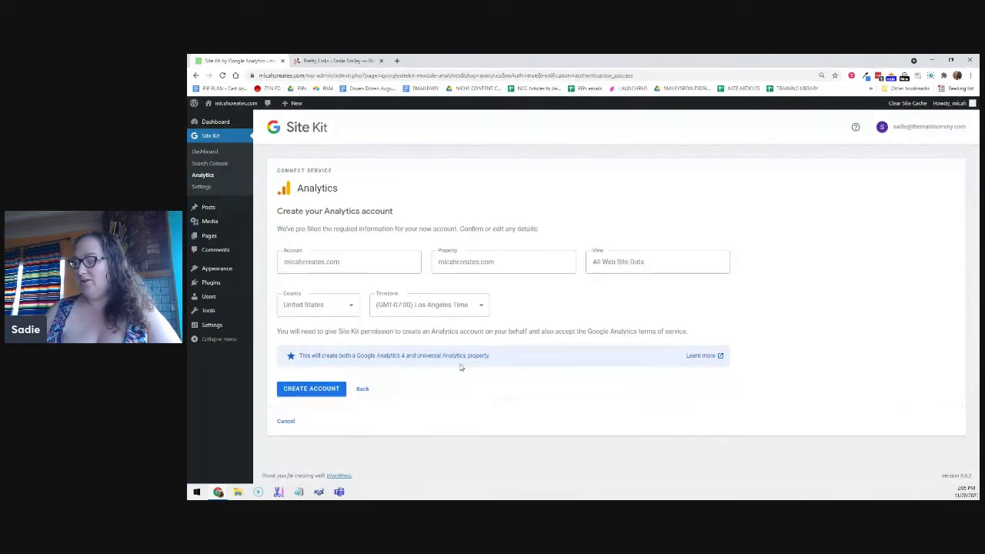
{"action": "left_click", "coordinate": [313, 392]}
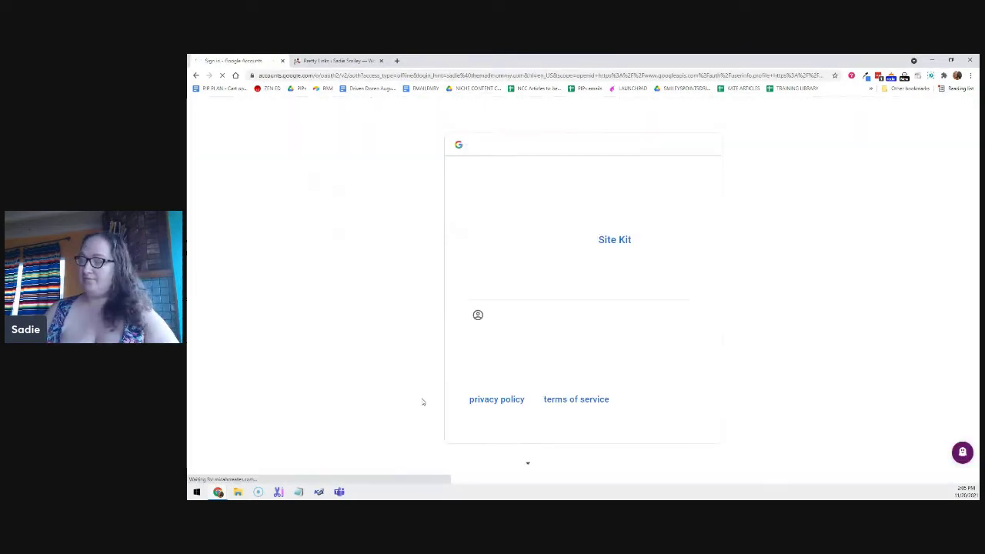
Authorize Site Kit on the same Google account to create a new Analytics account and edit Analytics management entities.
{"action": "left_click", "coordinate": [523, 280]}
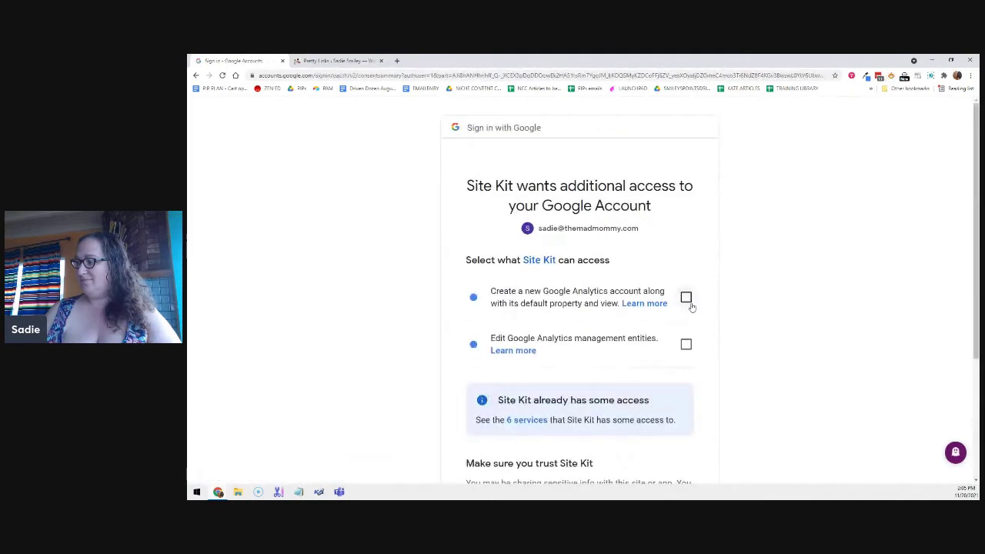
{"action": "left_click", "coordinate": [688, 300]}
{"action": "left_click", "coordinate": [687, 346]}
{"action": "scroll", "coordinate": [677, 362], "scroll_direction": "down", "scroll_amount": 3}
{"action": "left_click", "coordinate": [643, 405]}
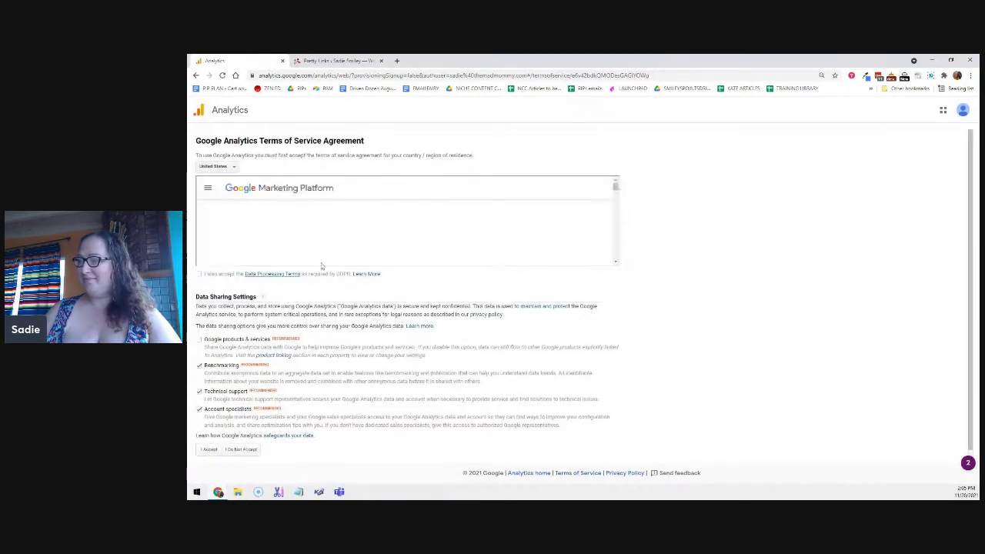
Accept the Analytics and both data protection terms with Google products & services sharing enabled, and return to the Site Kit dashboard.
{"action": "left_click", "coordinate": [199, 275]}
{"action": "scroll", "coordinate": [346, 231], "scroll_direction": "down", "scroll_amount": 5}
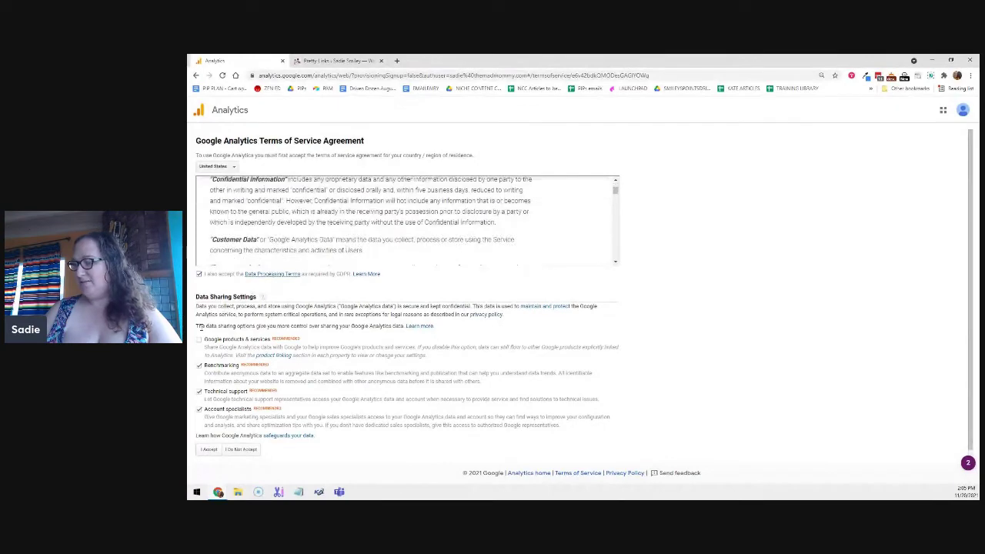
{"action": "left_click", "coordinate": [199, 340]}
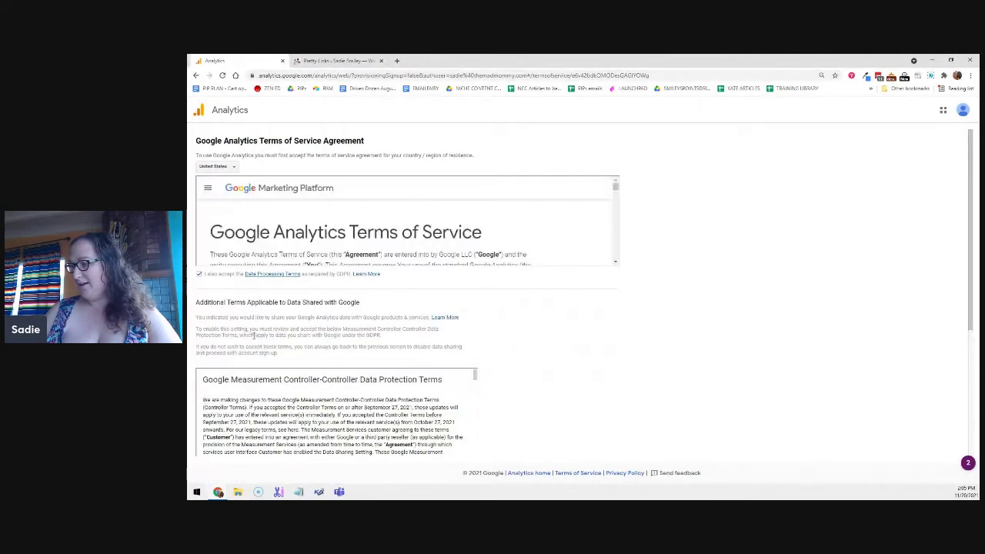
{"action": "scroll", "coordinate": [246, 338], "scroll_direction": "down", "scroll_amount": 5}
{"action": "left_click", "coordinate": [199, 275]}
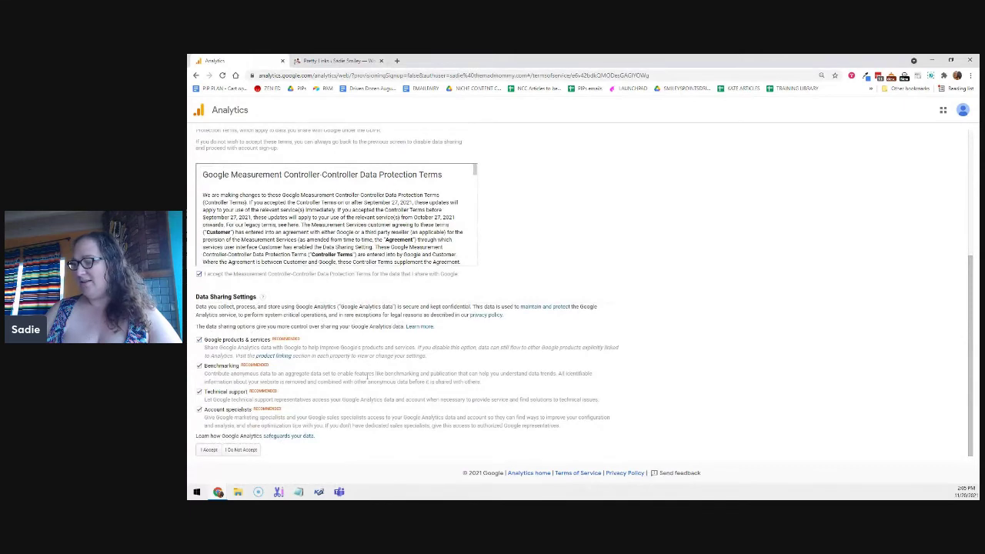
{"action": "left_click", "coordinate": [209, 450]}
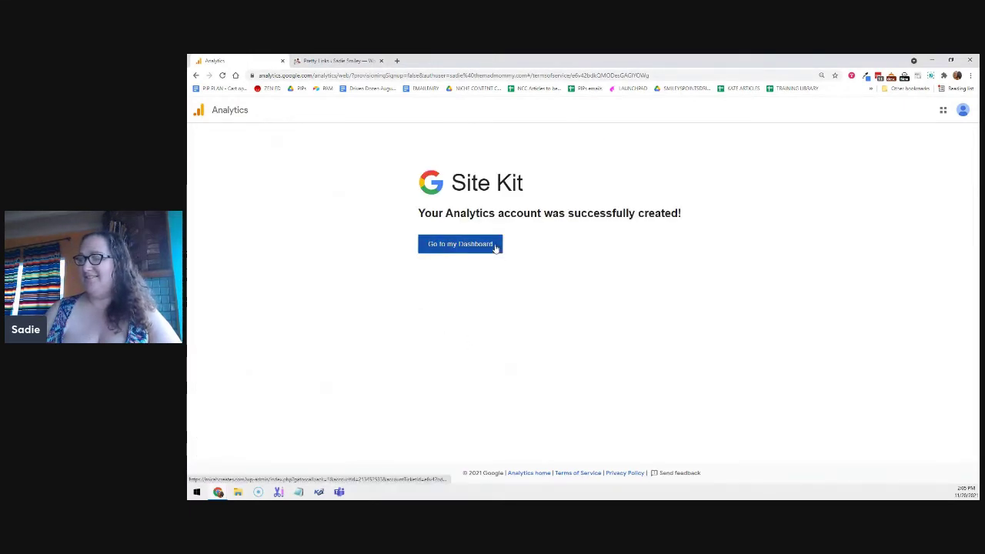
{"action": "left_click", "coordinate": [496, 246]}
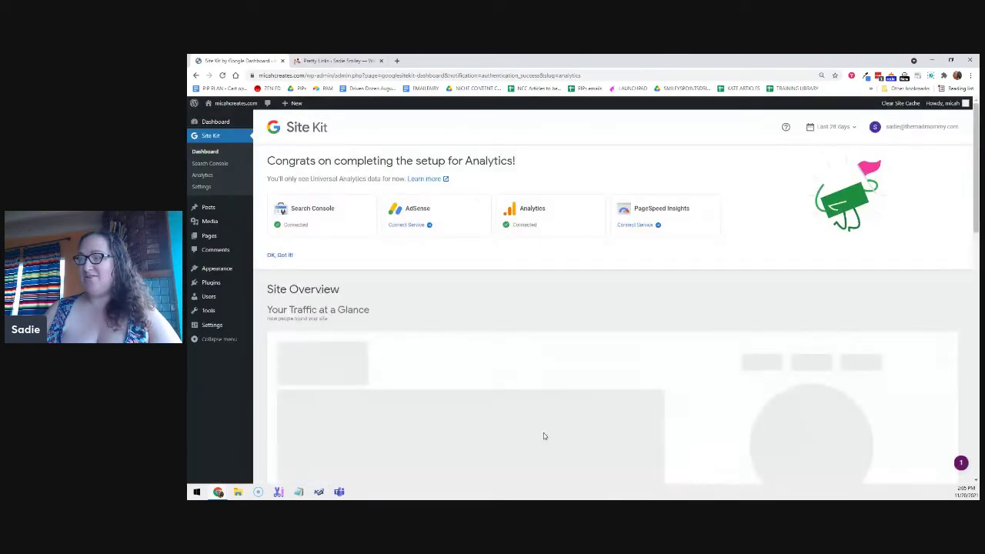
{"action": "scroll", "coordinate": [433, 285], "scroll_direction": "down", "scroll_amount": 3}
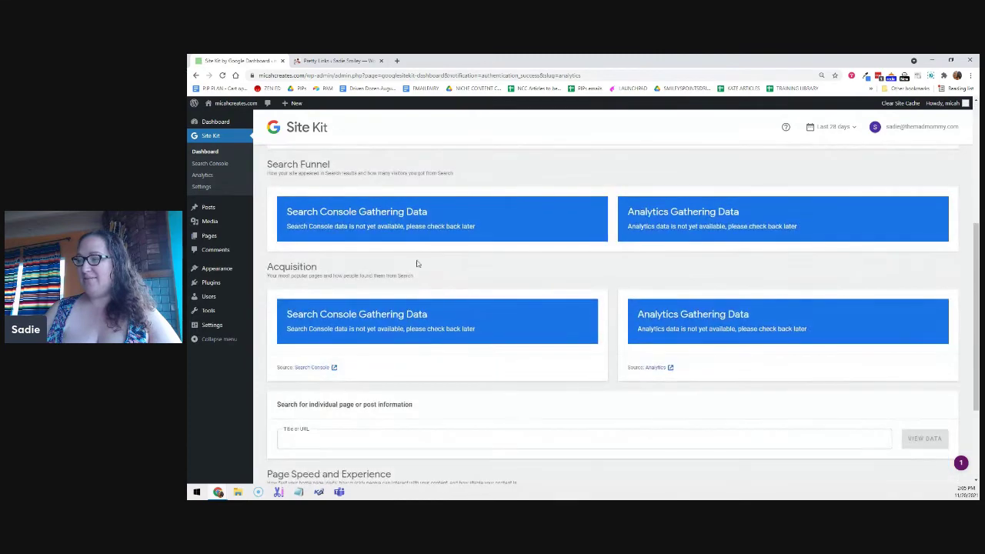
{"action": "scroll", "coordinate": [476, 388], "scroll_direction": "down", "scroll_amount": 2}
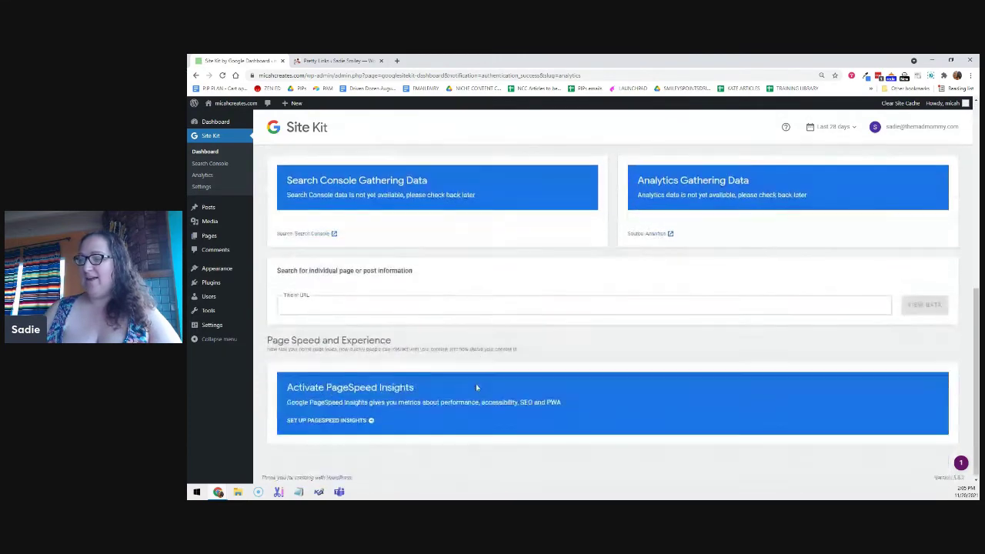
Switch to the other site's Pretty Links list and dismiss all the admin notices above it.
{"action": "scroll", "coordinate": [475, 384], "scroll_direction": "up", "scroll_amount": 4}
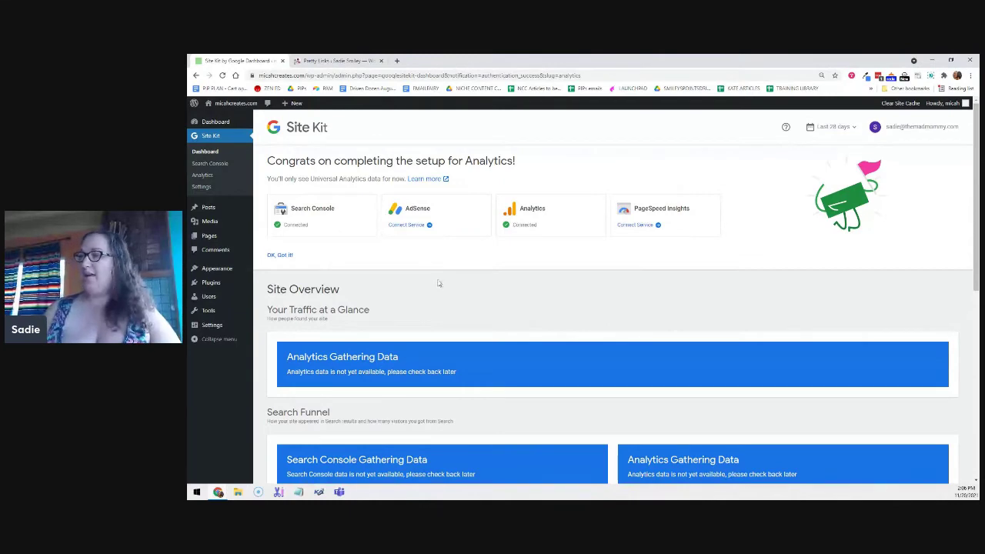
{"action": "left_click", "coordinate": [322, 60]}
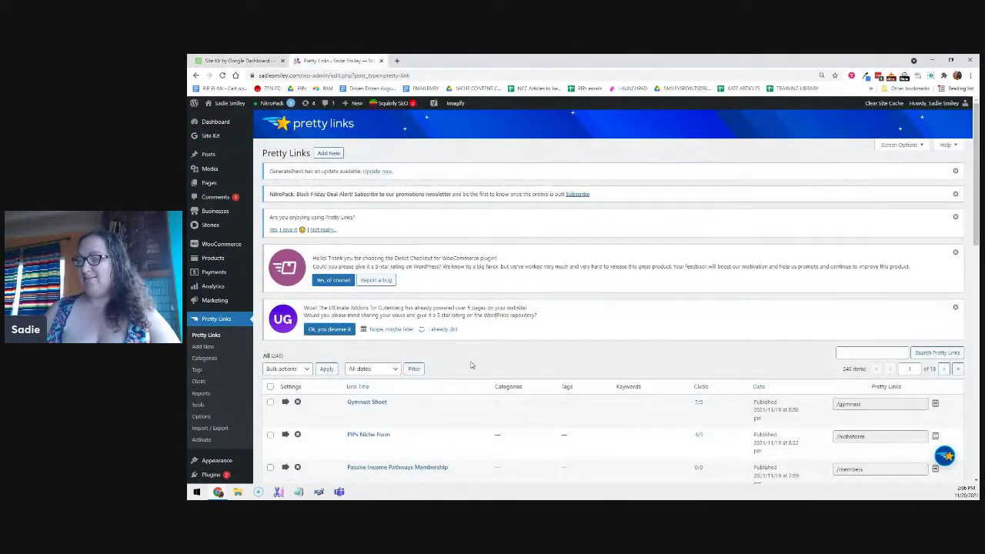
{"action": "left_click", "coordinate": [954, 171]}
{"action": "left_click", "coordinate": [954, 172]}
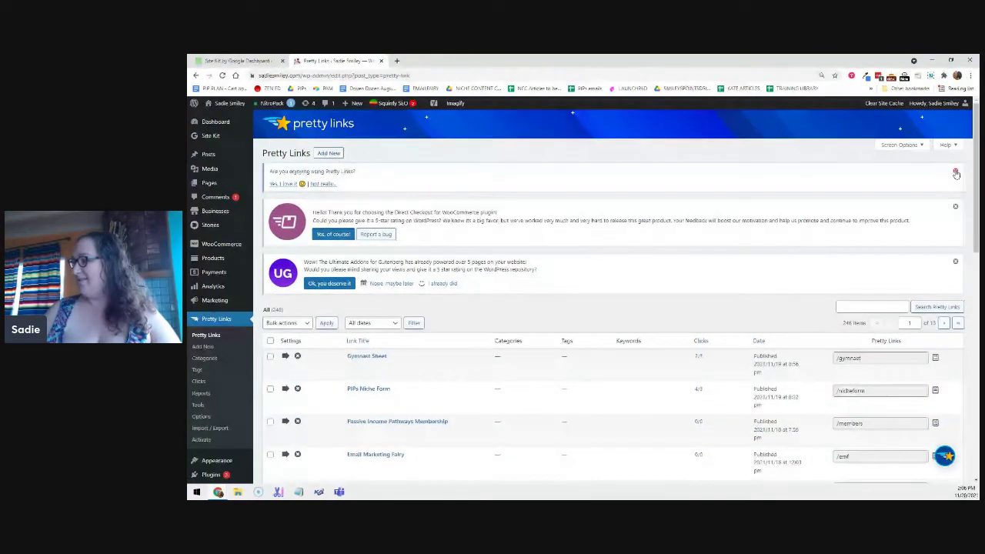
{"action": "left_click", "coordinate": [954, 173]}
{"action": "left_click", "coordinate": [955, 175]}
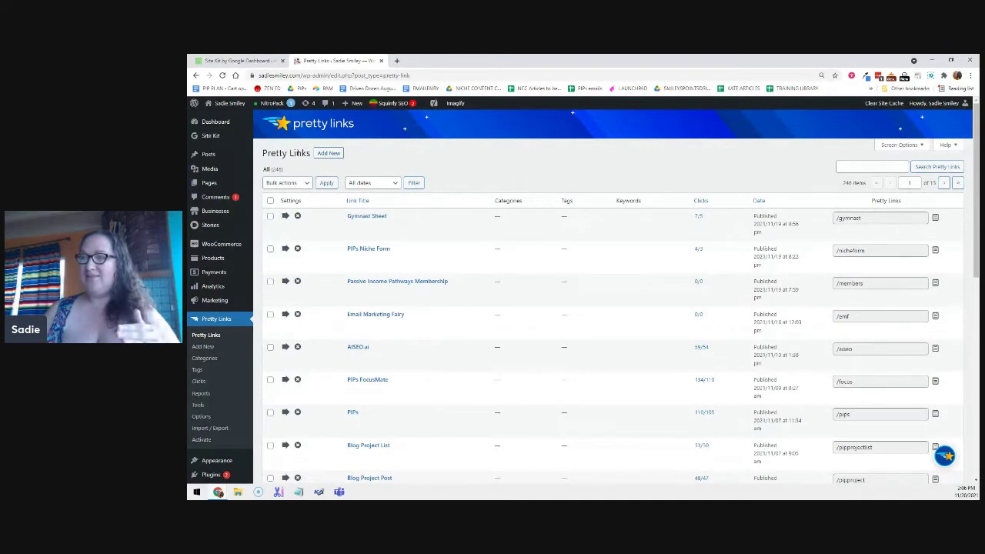
Return to the new site's Site Kit dashboard and dismiss the Analytics setup completion message.
{"action": "left_click", "coordinate": [247, 60]}
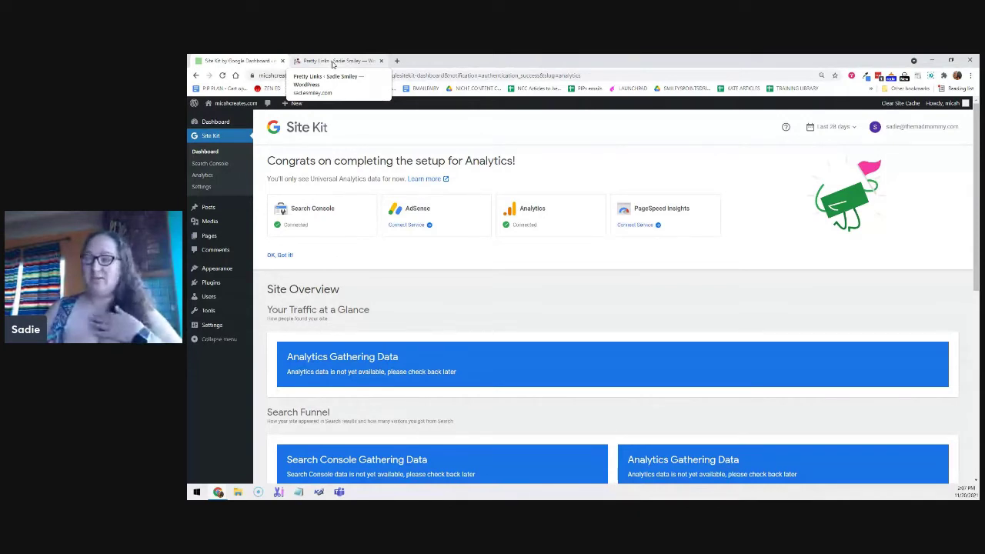
{"action": "left_click", "coordinate": [281, 254]}
Open the Email Marketing Fairy pretty link for editing and examine its affiliate target URL.
{"action": "left_click", "coordinate": [338, 60]}
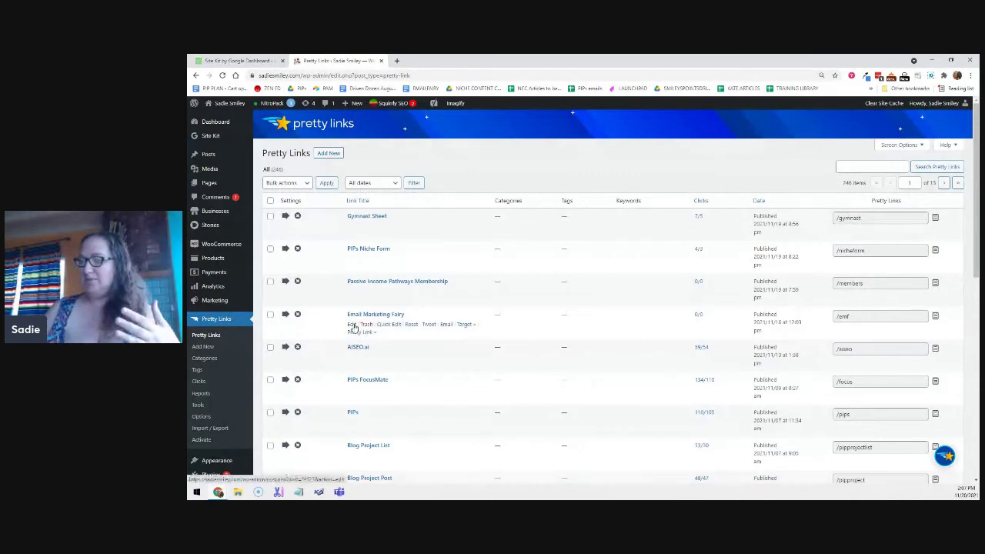
{"action": "left_click", "coordinate": [351, 324]}
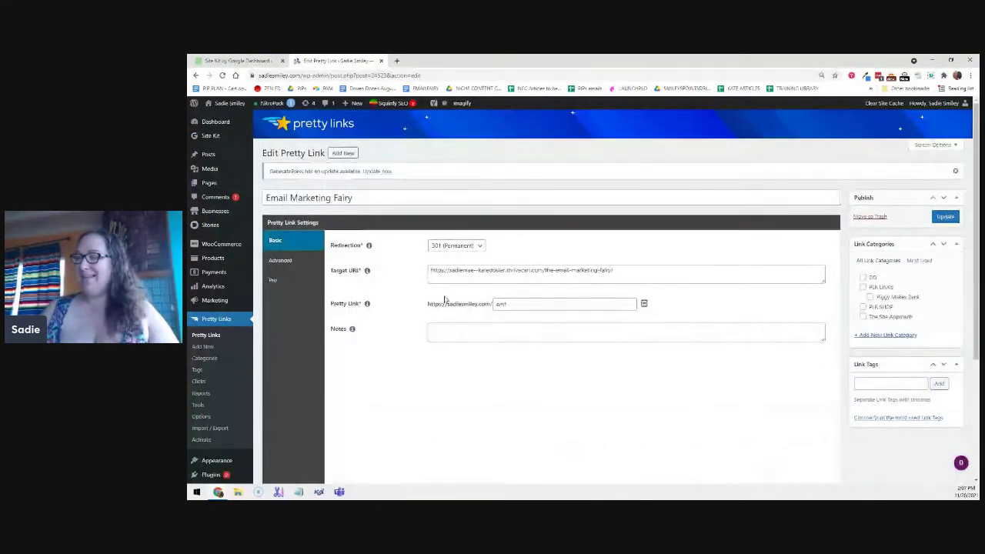
{"action": "left_click_drag", "start_coordinate": [446, 271], "coordinate": [522, 271]}
{"action": "left_click", "coordinate": [478, 270]}
{"action": "left_click", "coordinate": [523, 270]}
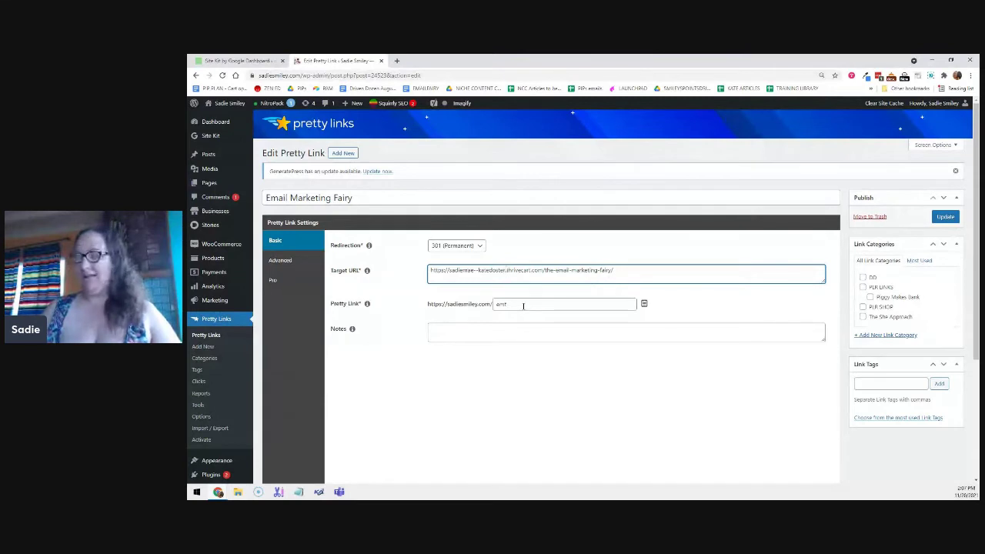
Test the sadiesmiley.com/emf short link in a new browser tab, skim the page it leads to, and close that tab.
{"action": "left_click", "coordinate": [523, 306]}
{"action": "key", "text": "ctrl+a"}
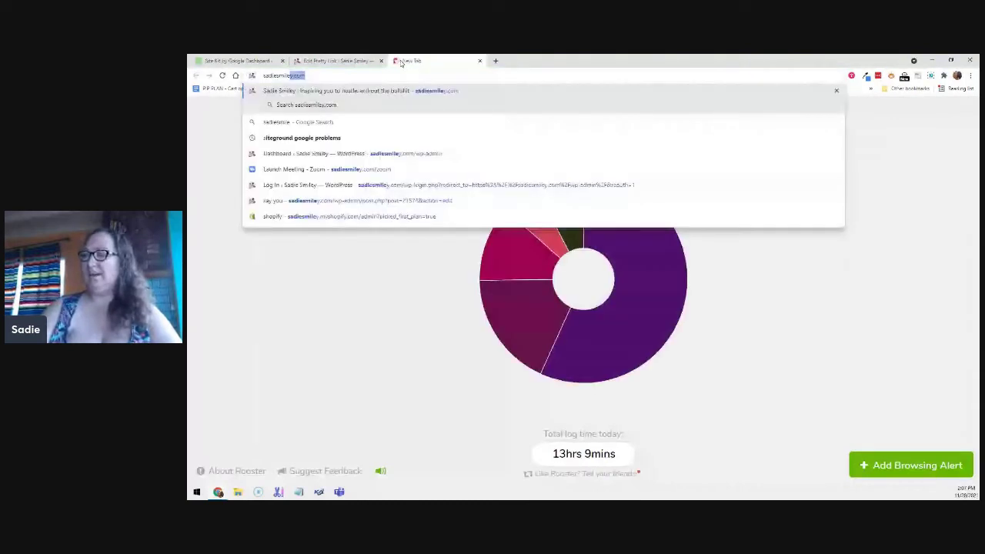
{"action": "key", "text": "Return"}
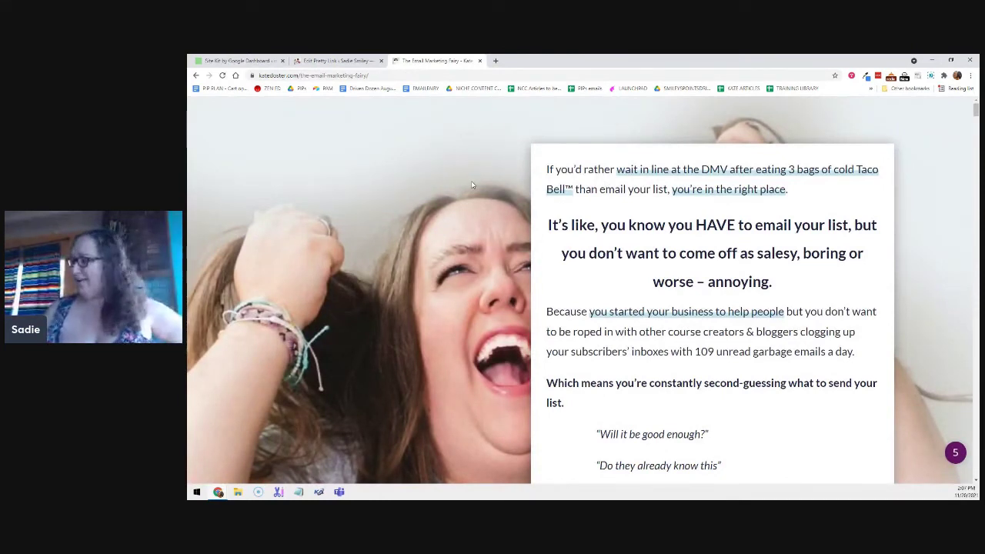
{"action": "scroll", "coordinate": [457, 308], "scroll_direction": "down", "scroll_amount": 5}
{"action": "scroll", "coordinate": [455, 318], "scroll_direction": "down", "scroll_amount": 3}
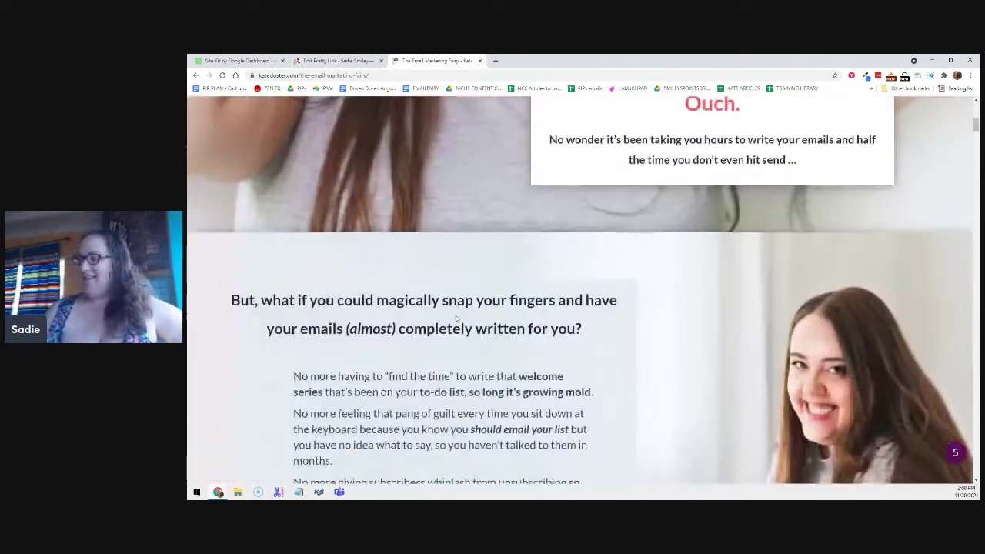
{"action": "scroll", "coordinate": [455, 319], "scroll_direction": "up", "scroll_amount": 6}
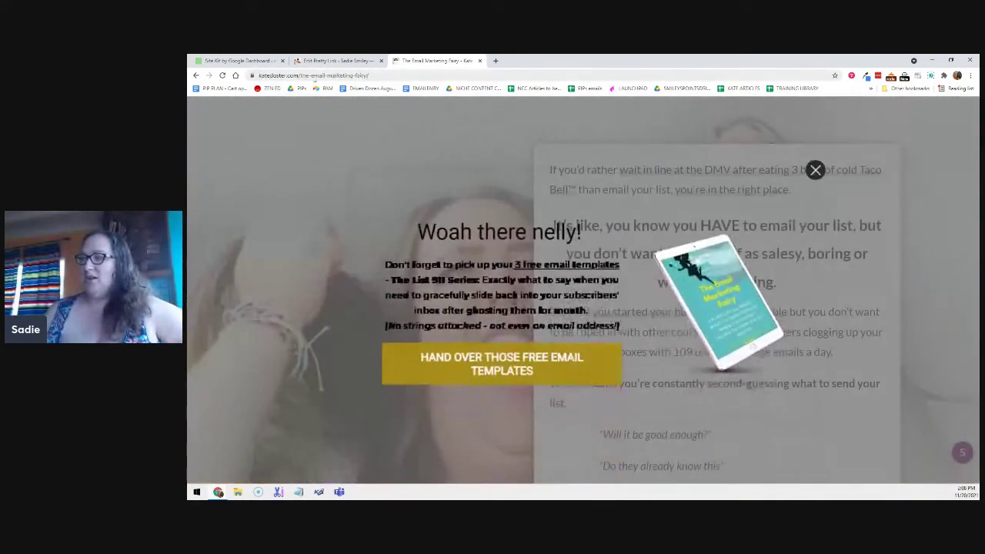
{"action": "left_click", "coordinate": [479, 61]}
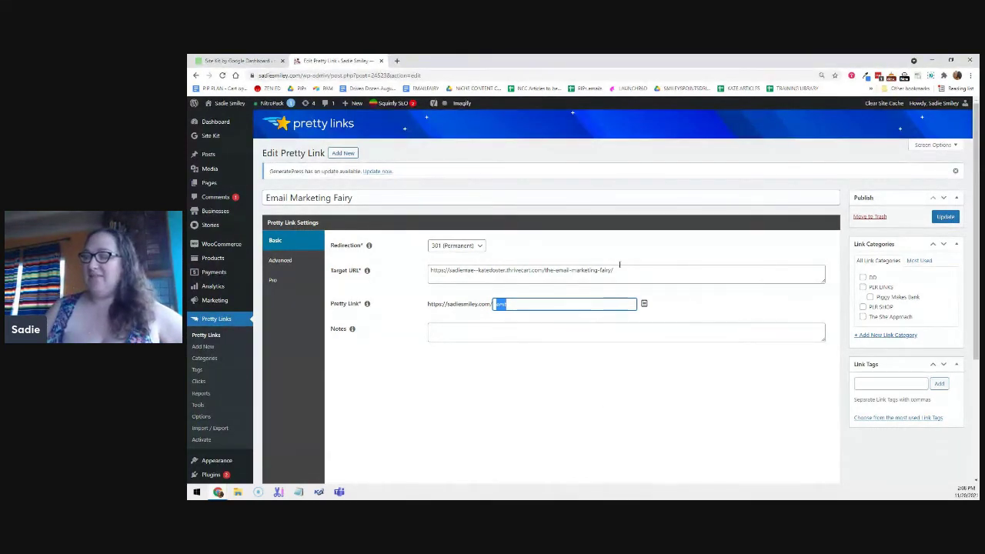
Compare the long affiliate target URL with the short emf slug in the pretty link's settings.
{"action": "left_click_drag", "start_coordinate": [616, 271], "coordinate": [422, 267]}
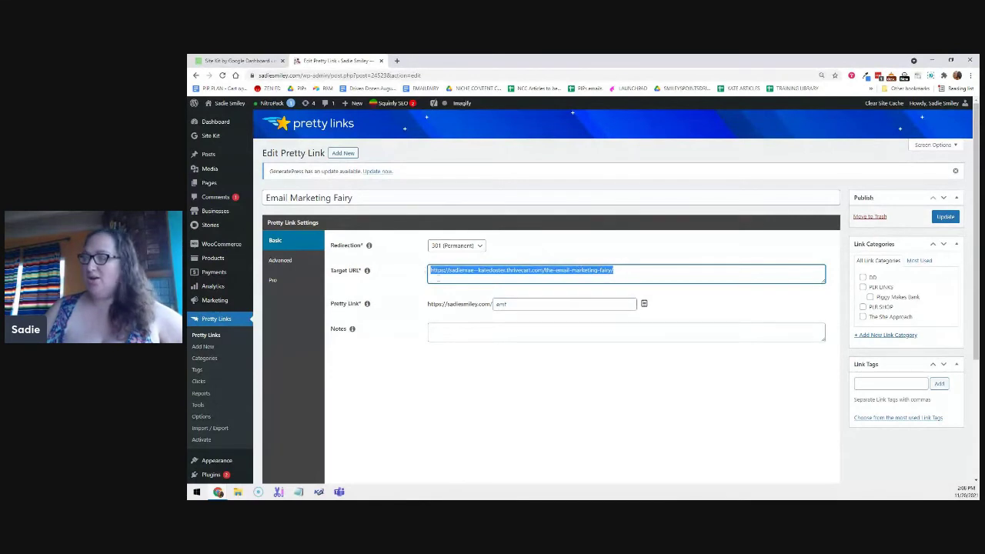
{"action": "left_click_drag", "start_coordinate": [516, 303], "coordinate": [493, 306]}
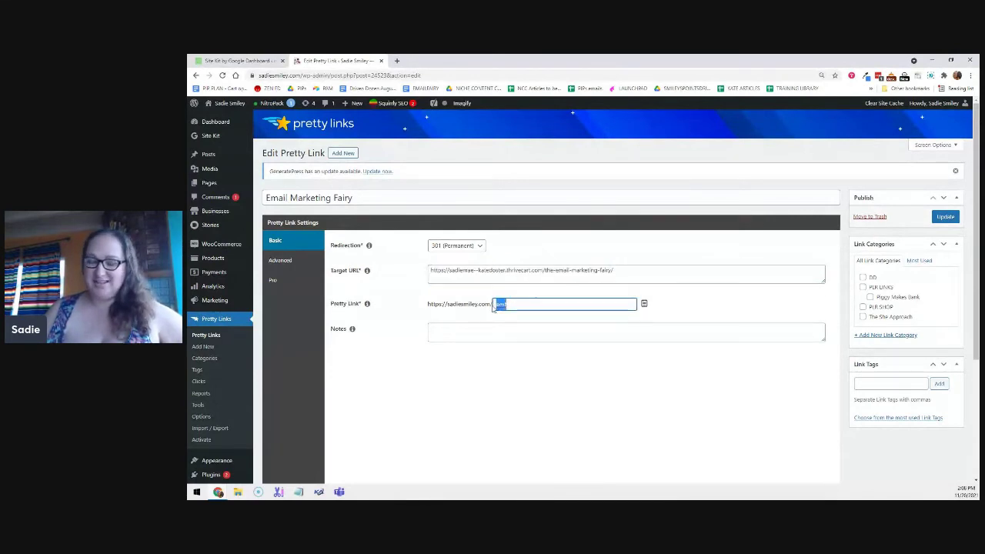
{"action": "left_click", "coordinate": [510, 304]}
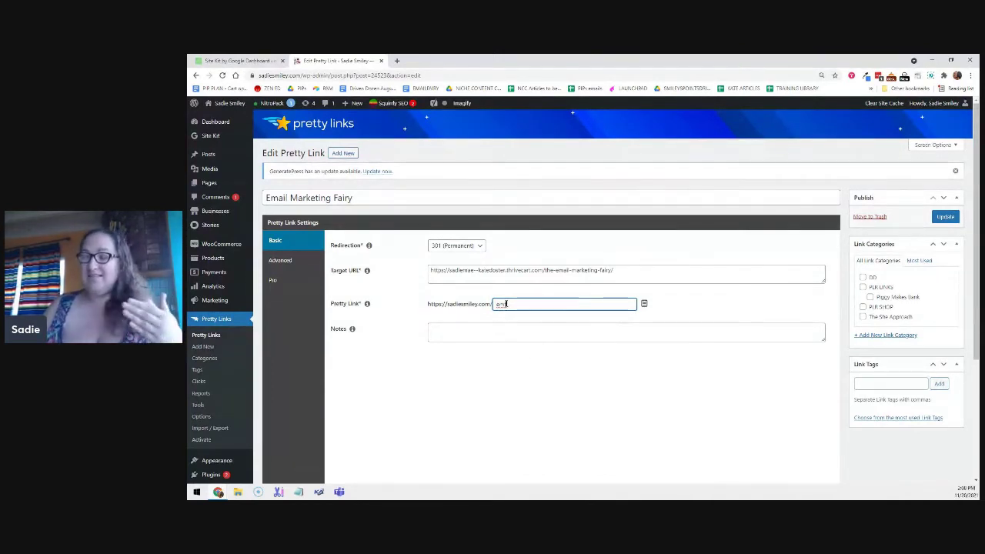
{"action": "left_click_drag", "start_coordinate": [616, 272], "coordinate": [430, 270]}
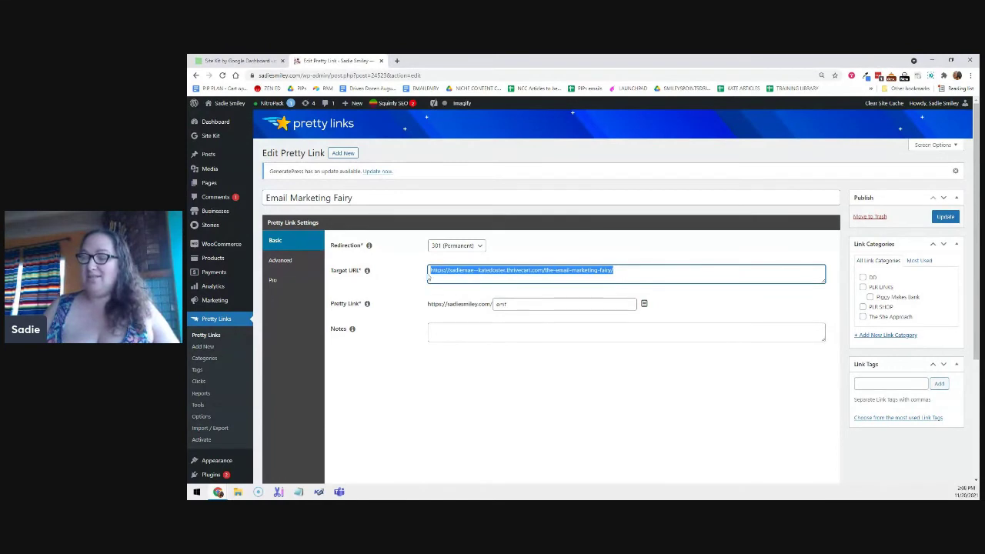
{"action": "left_click", "coordinate": [433, 270]}
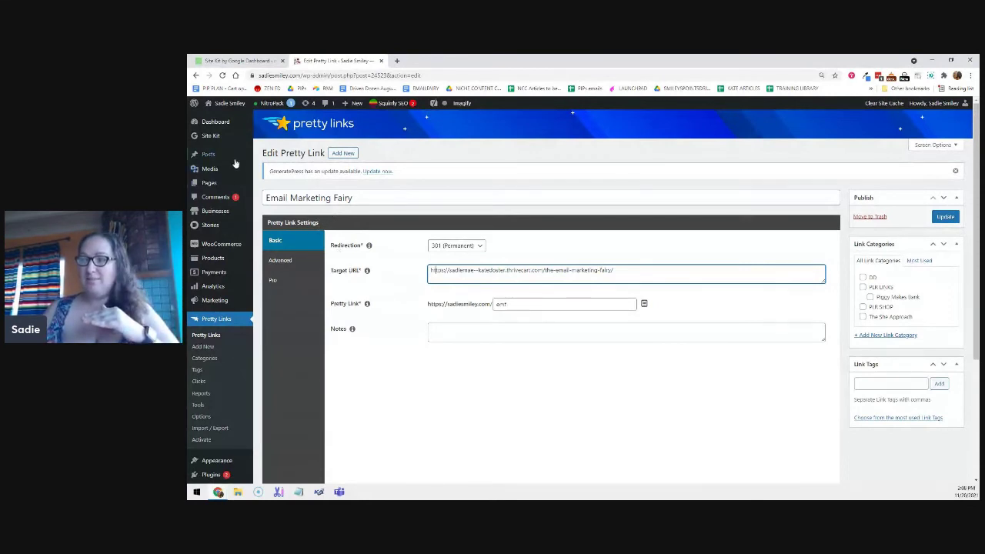
Go to the sadiesmiley.com home page and open the blog post "Want to Write More Blog Posts? Start With Writing Every Day".
{"action": "mouse_move", "coordinate": [233, 158]}
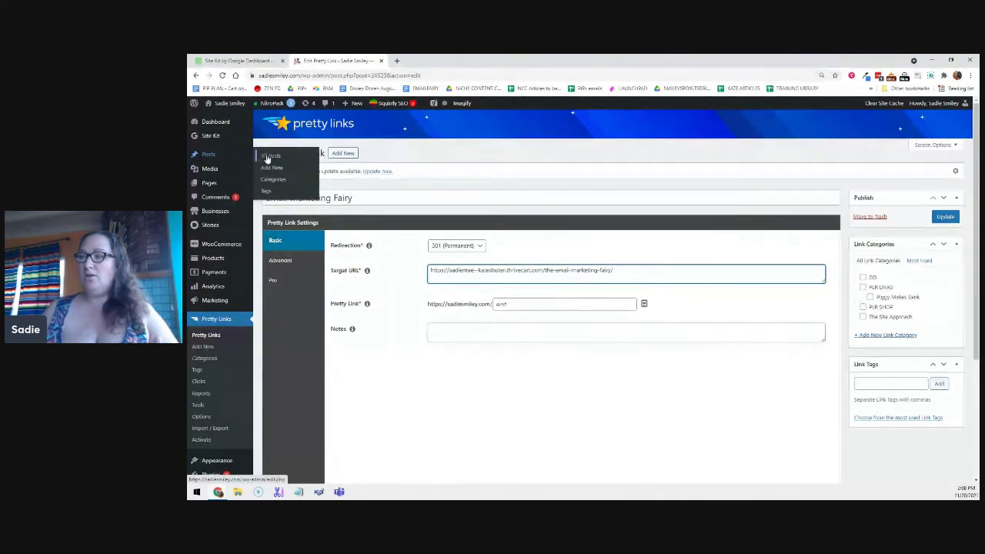
{"action": "left_click", "coordinate": [356, 76]}
{"action": "type", "text": "sadiesmiley.com"}
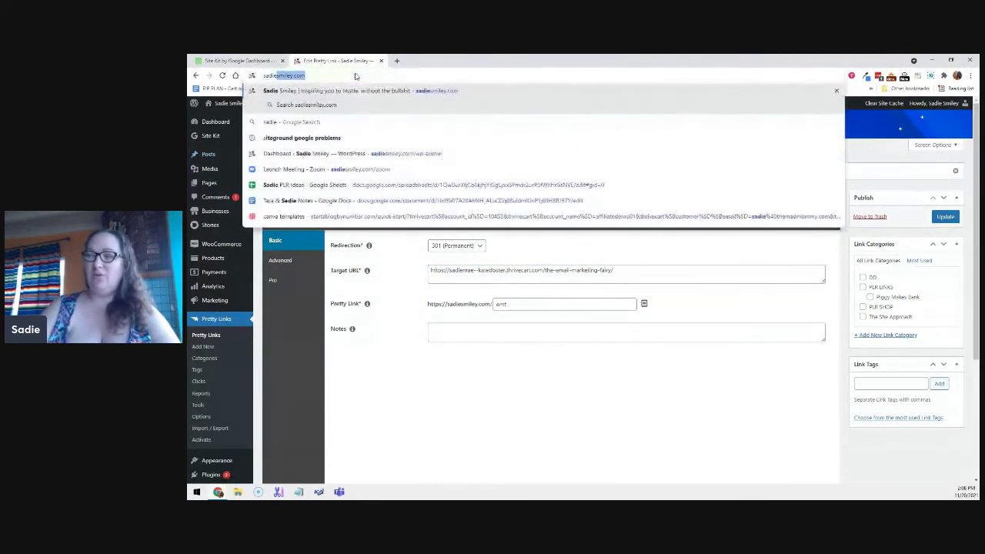
{"action": "key", "text": "Return"}
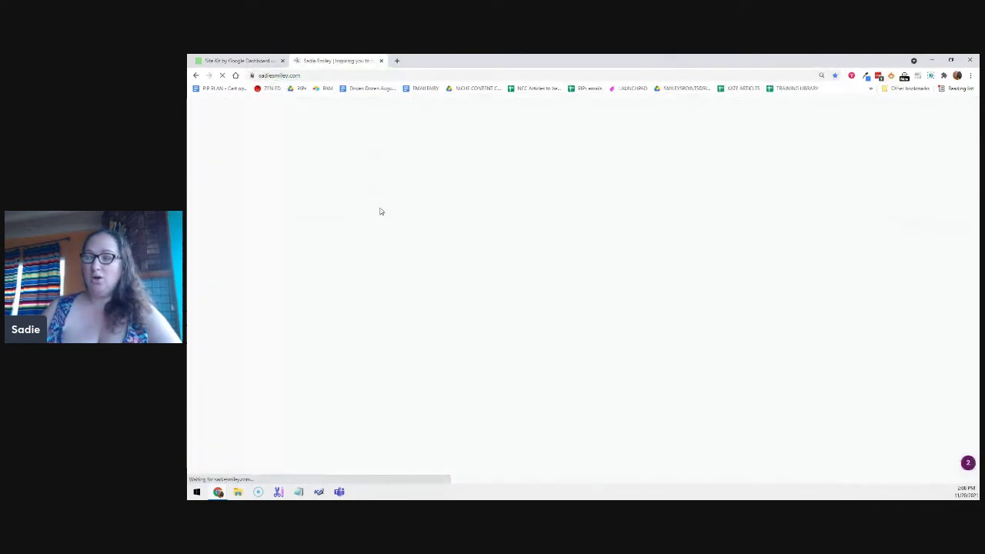
{"action": "scroll", "coordinate": [336, 226], "scroll_direction": "down", "scroll_amount": 3}
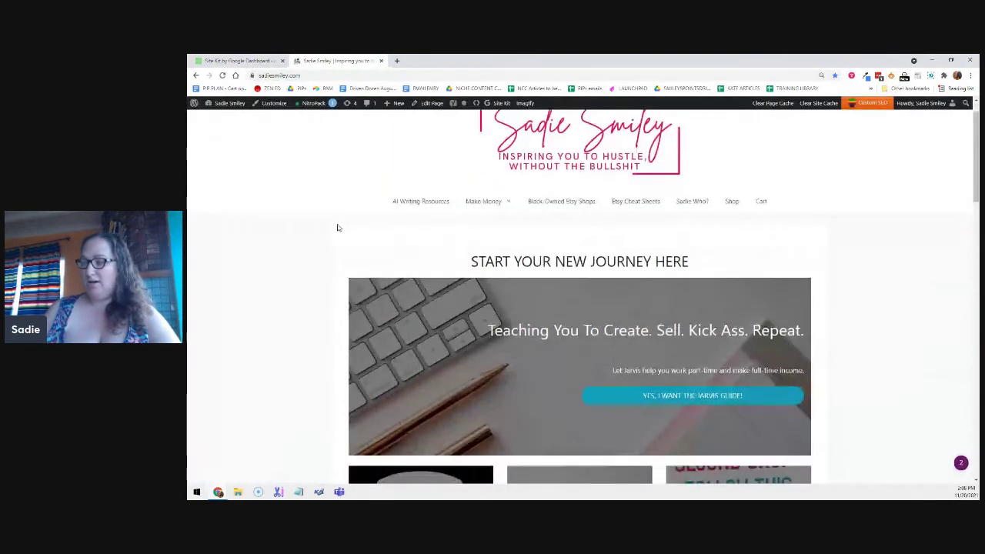
{"action": "scroll", "coordinate": [336, 226], "scroll_direction": "down", "scroll_amount": 5}
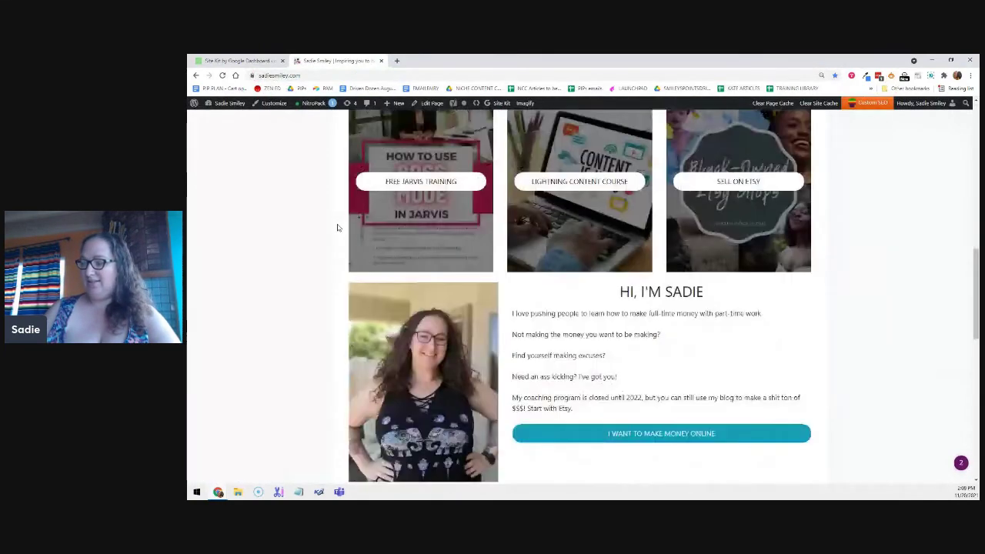
{"action": "scroll", "coordinate": [336, 226], "scroll_direction": "down", "scroll_amount": 5}
{"action": "left_click", "coordinate": [380, 329]}
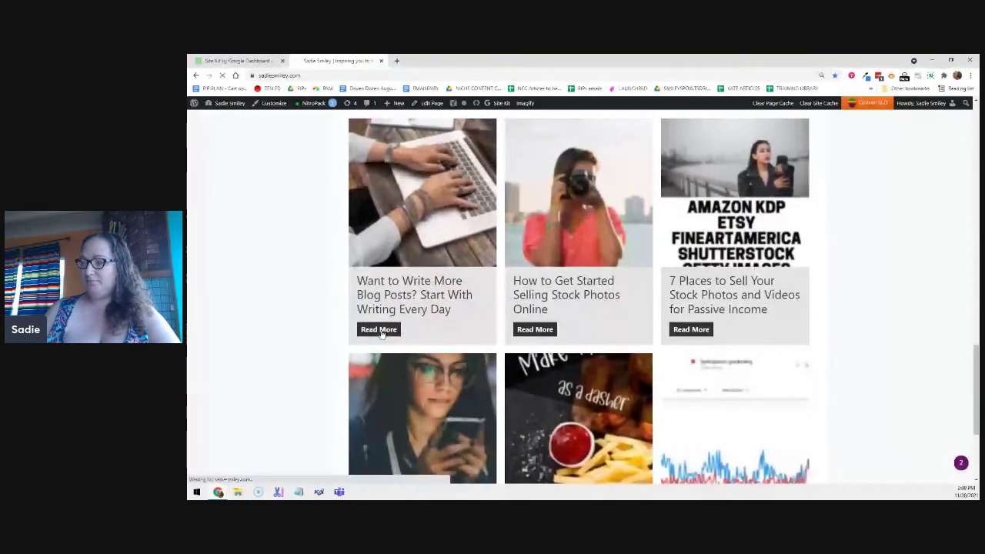
Examine the affiliate disclosure above the blog post's text, including its Amazon Associate sentence.
{"action": "scroll", "coordinate": [338, 294], "scroll_direction": "down", "scroll_amount": 5}
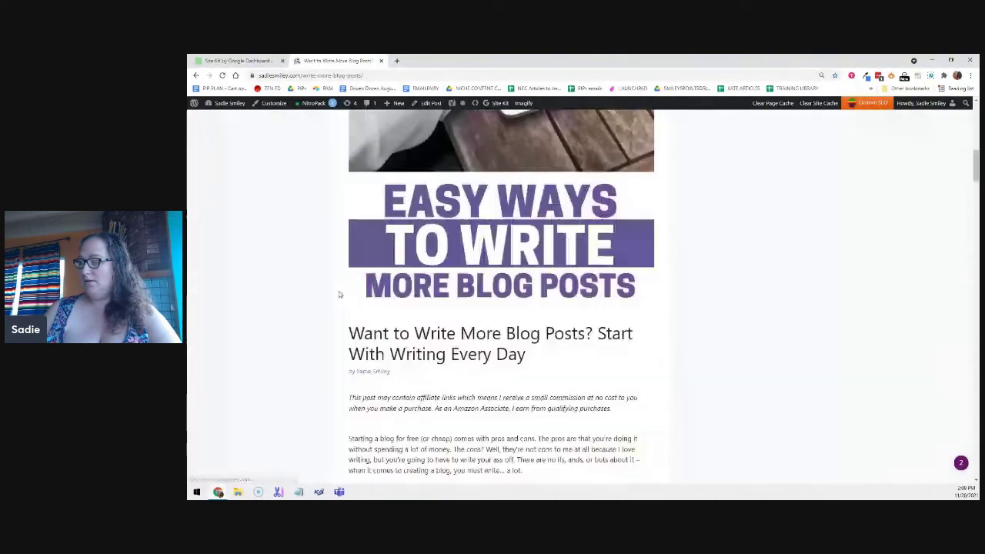
{"action": "scroll", "coordinate": [339, 294], "scroll_direction": "down", "scroll_amount": 3}
{"action": "left_click_drag", "start_coordinate": [350, 274], "coordinate": [627, 291]}
{"action": "left_click", "coordinate": [621, 285]}
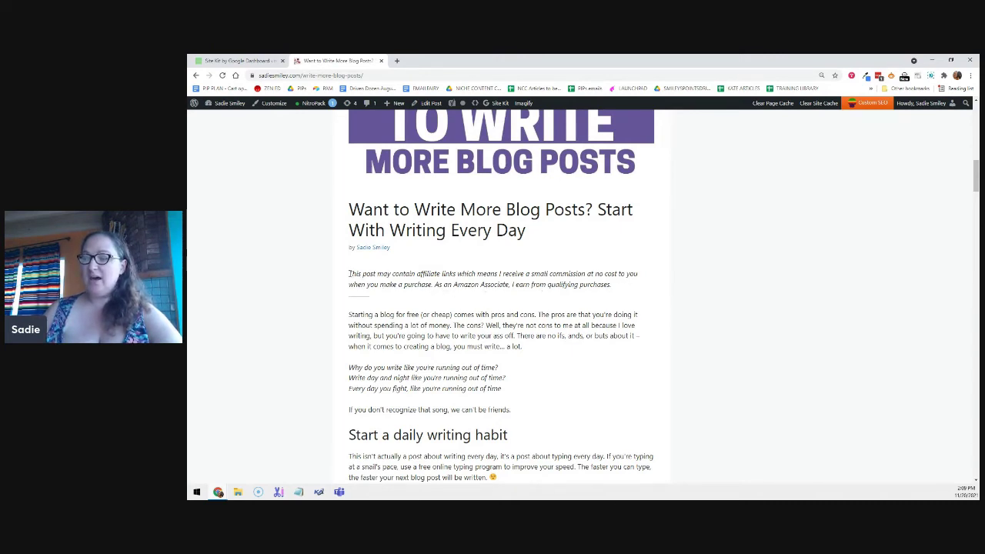
{"action": "left_click_drag", "start_coordinate": [351, 274], "coordinate": [618, 291]}
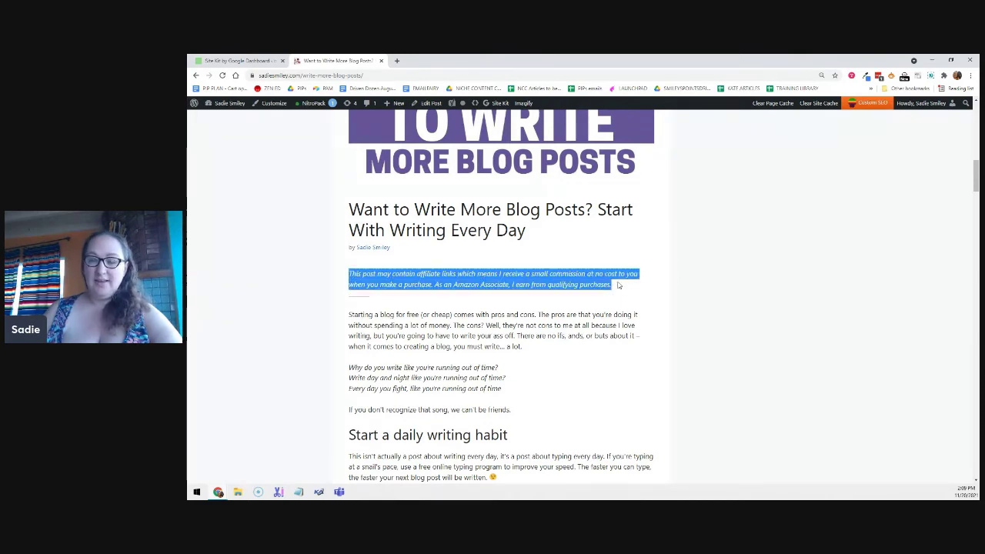
{"action": "left_click", "coordinate": [433, 284]}
{"action": "left_click_drag", "start_coordinate": [433, 284], "coordinate": [638, 290]}
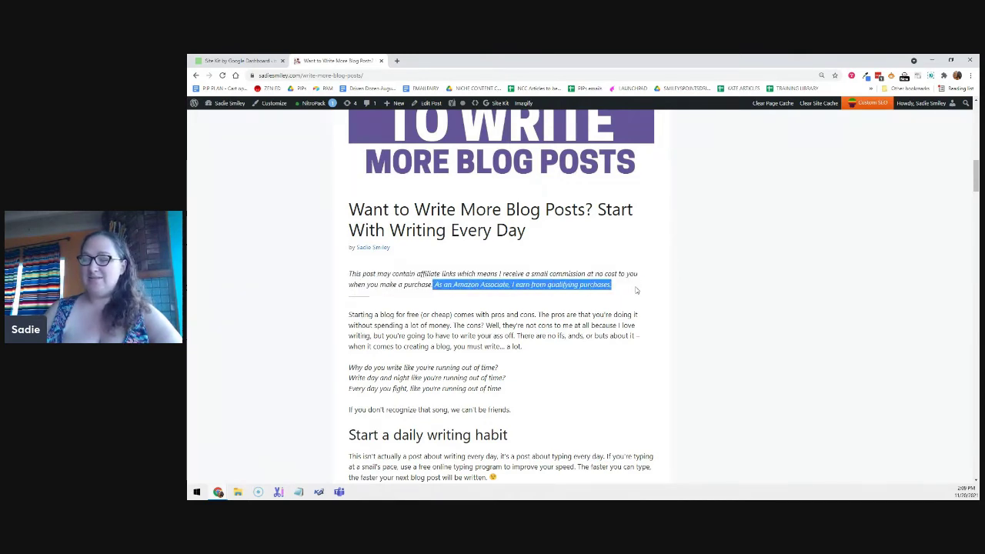
{"action": "left_click", "coordinate": [350, 274]}
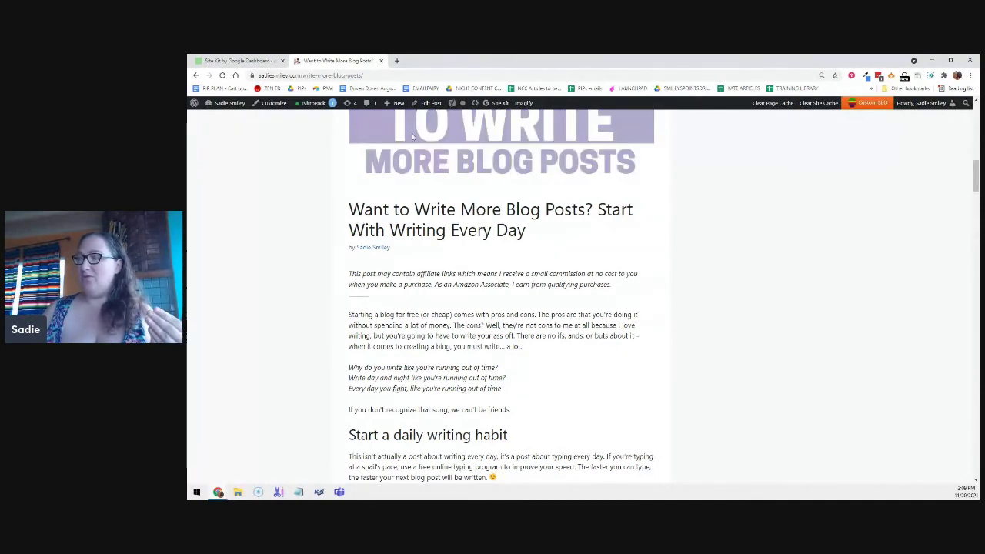
Open the blog post in the editor and inspect the link settings of the "Passive Income Pathways group" text.
{"action": "left_click", "coordinate": [429, 103]}
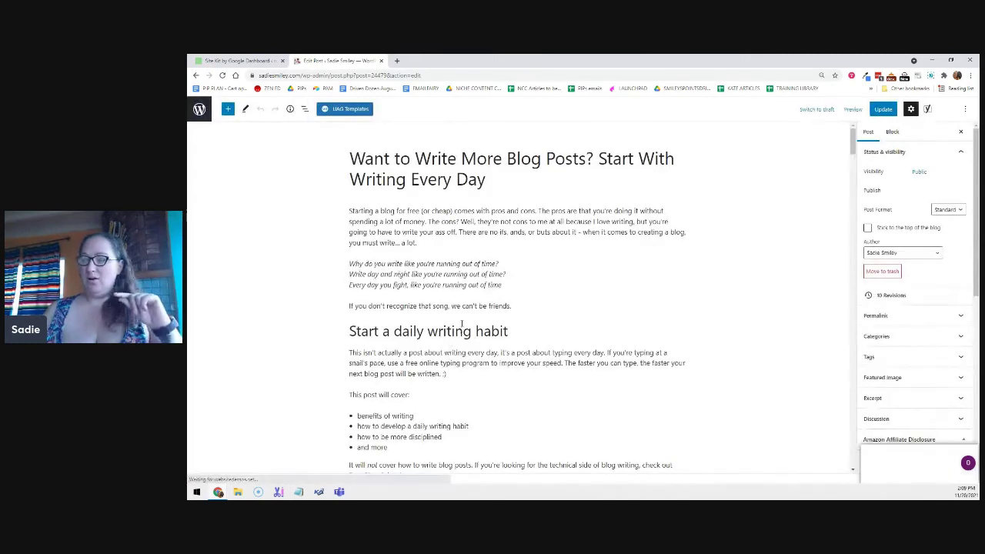
{"action": "scroll", "coordinate": [462, 323], "scroll_direction": "down", "scroll_amount": 1}
{"action": "scroll", "coordinate": [462, 323], "scroll_direction": "down", "scroll_amount": 3}
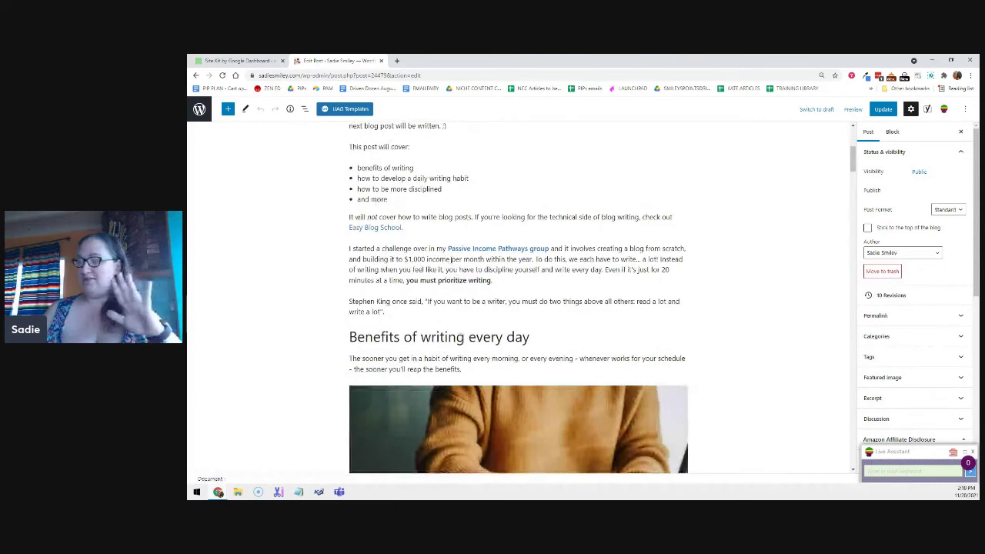
{"action": "left_click", "coordinate": [451, 248]}
{"action": "mouse_move", "coordinate": [451, 247]}
{"action": "left_mouse_down"}
{"action": "mouse_move", "coordinate": [542, 248]}
{"action": "mouse_move", "coordinate": [451, 249]}
{"action": "left_mouse_up"}
{"action": "left_click", "coordinate": [559, 273]}
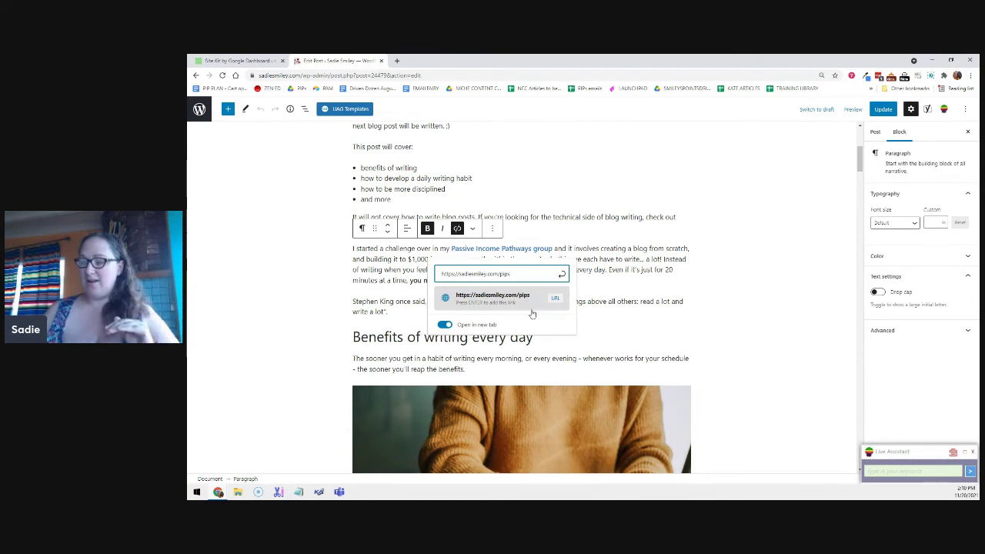
{"action": "left_click", "coordinate": [561, 274]}
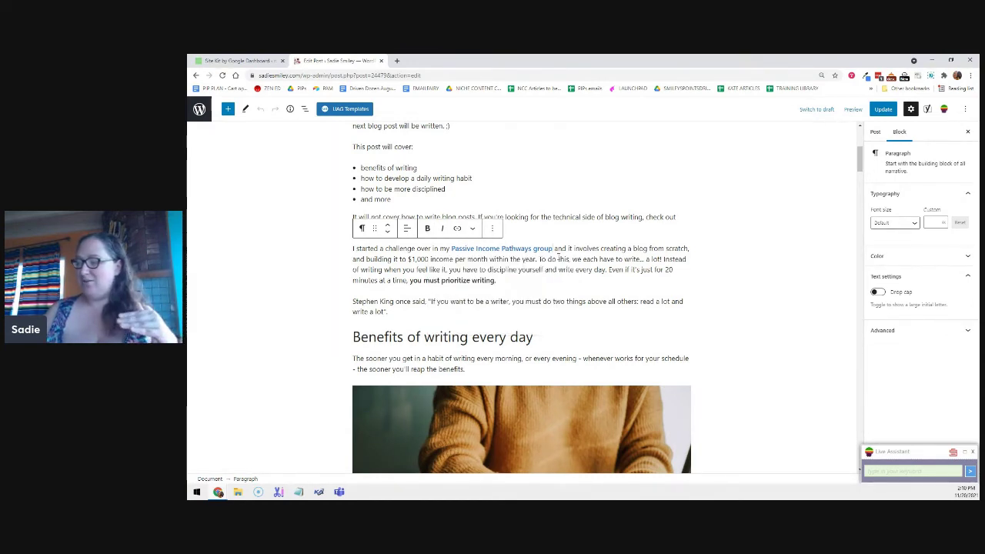
Show the paragraph containing the "Passive Income Pathways group" link as editable HTML.
{"action": "left_click", "coordinate": [491, 228]}
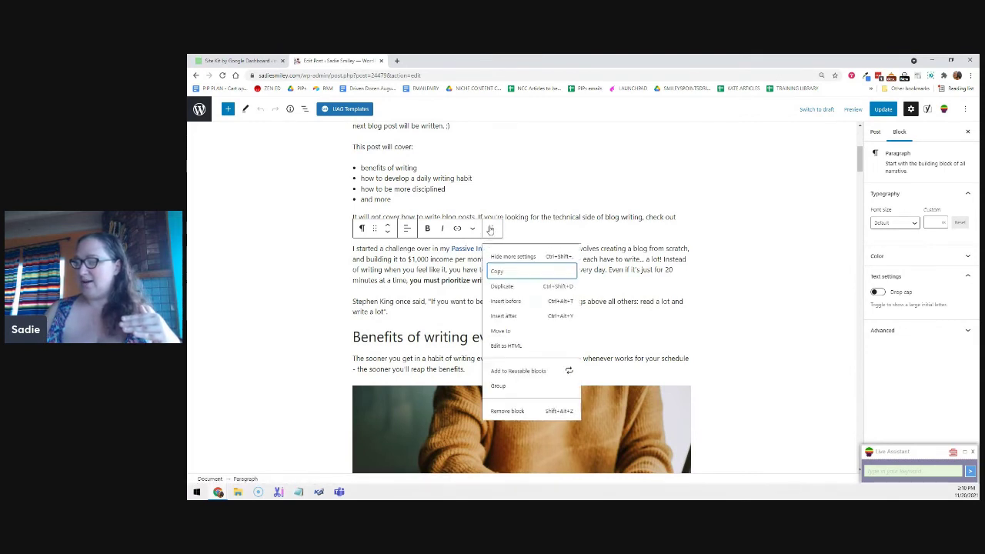
{"action": "left_click", "coordinate": [505, 345]}
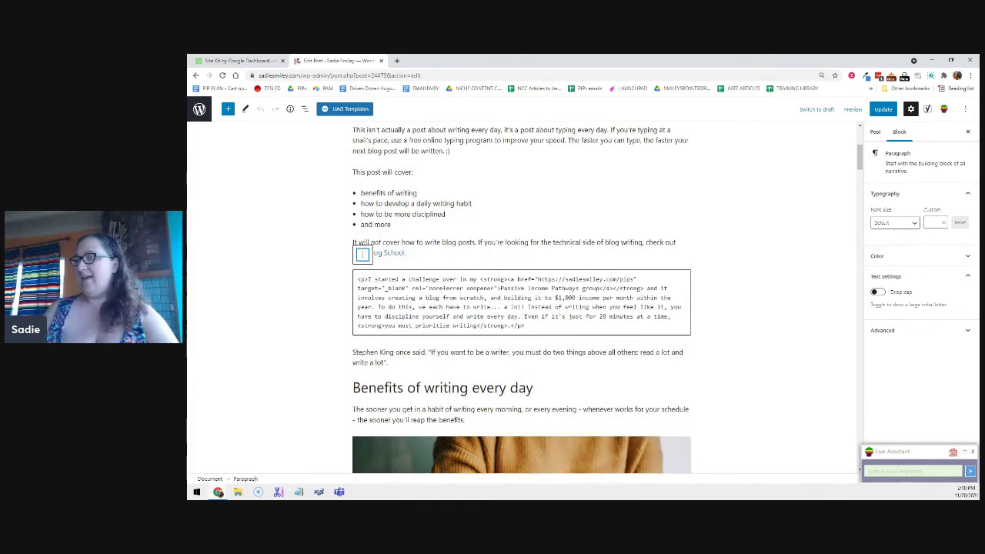
Replace the "Passive Income Pathways group" link's rel value with "no-follow" in the HTML and return the paragraph to visual editing.
{"action": "left_click_drag", "start_coordinate": [429, 288], "coordinate": [494, 288]}
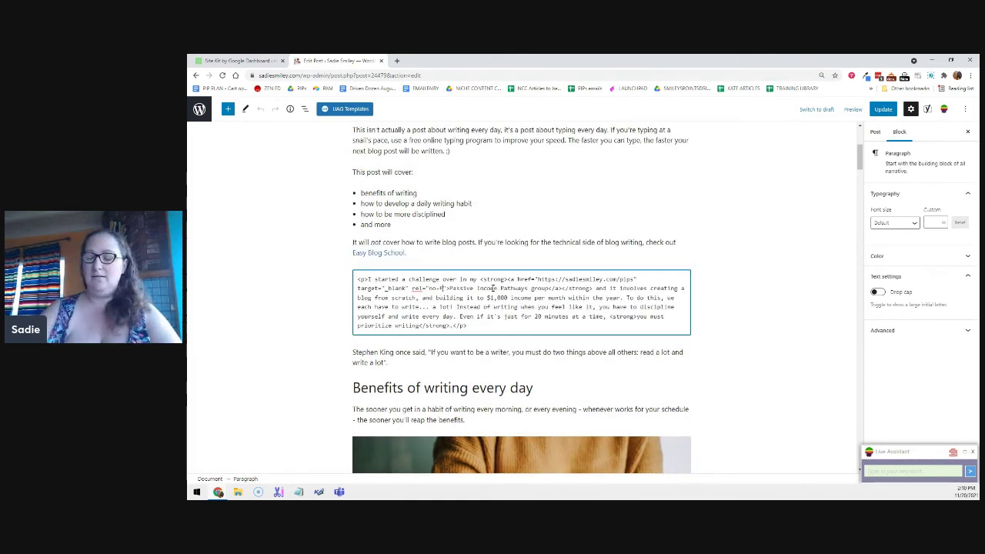
{"action": "type", "text": "ollow"}
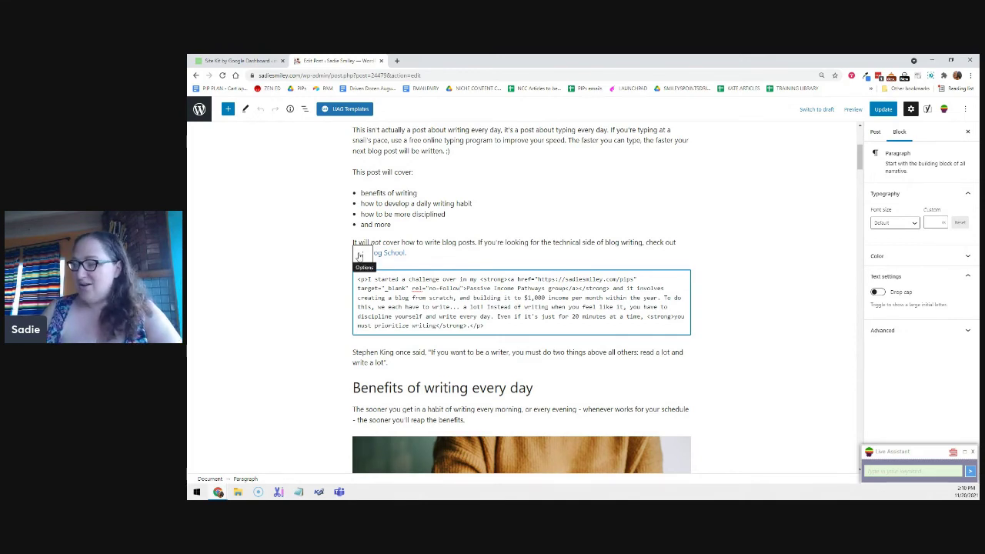
{"action": "left_click", "coordinate": [359, 255]}
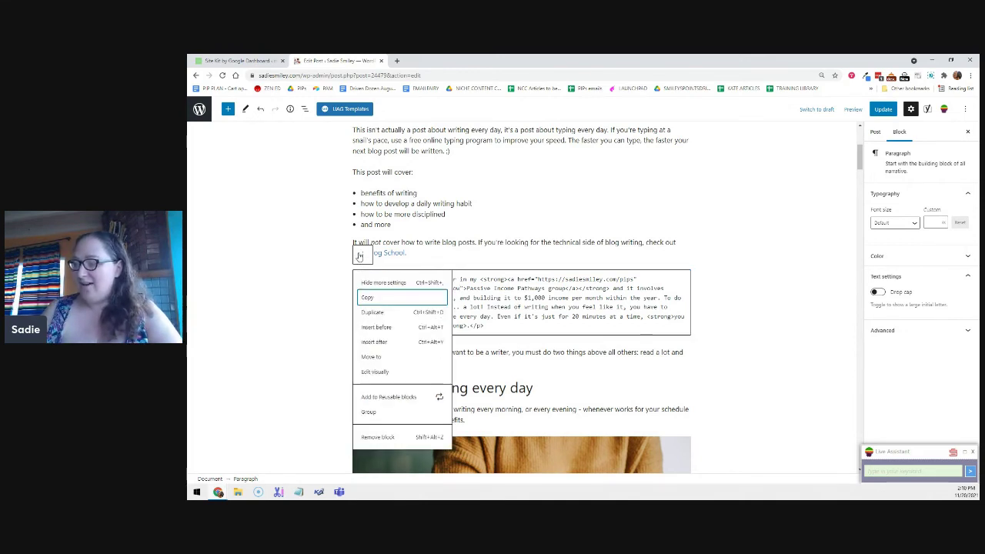
{"action": "left_click", "coordinate": [733, 274]}
{"action": "scroll", "coordinate": [363, 288], "scroll_direction": "up", "scroll_amount": 1}
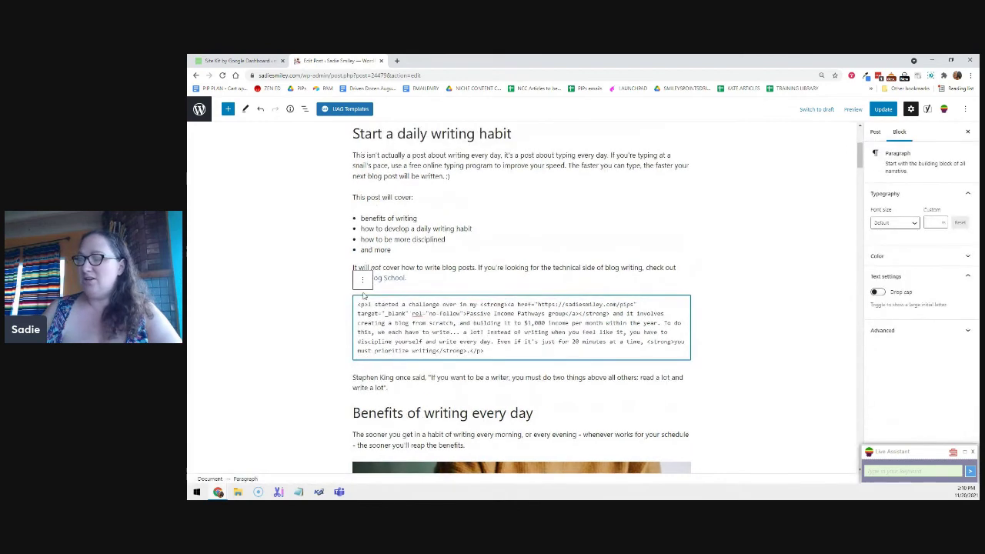
{"action": "left_click", "coordinate": [363, 285]}
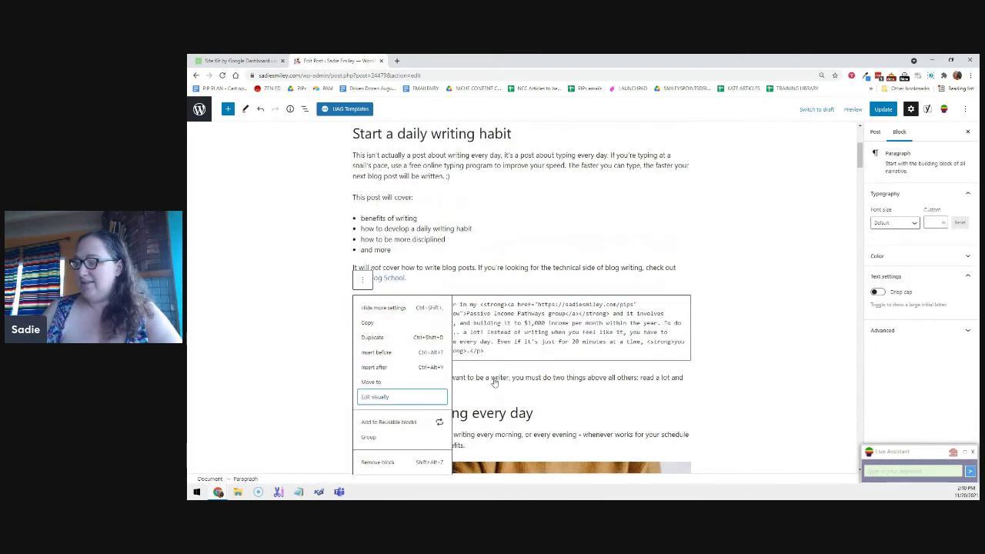
{"action": "left_click", "coordinate": [374, 396]}
Update the blog post and close its editor to return to the Site Kit dashboard of micahcreates.com.
{"action": "left_click", "coordinate": [882, 109]}
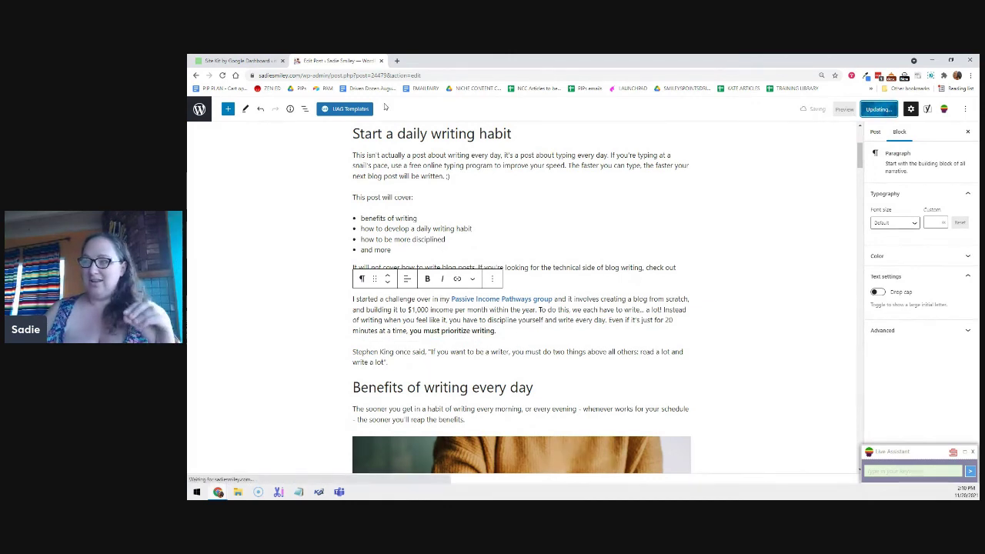
{"action": "key", "text": "ctrl+w"}
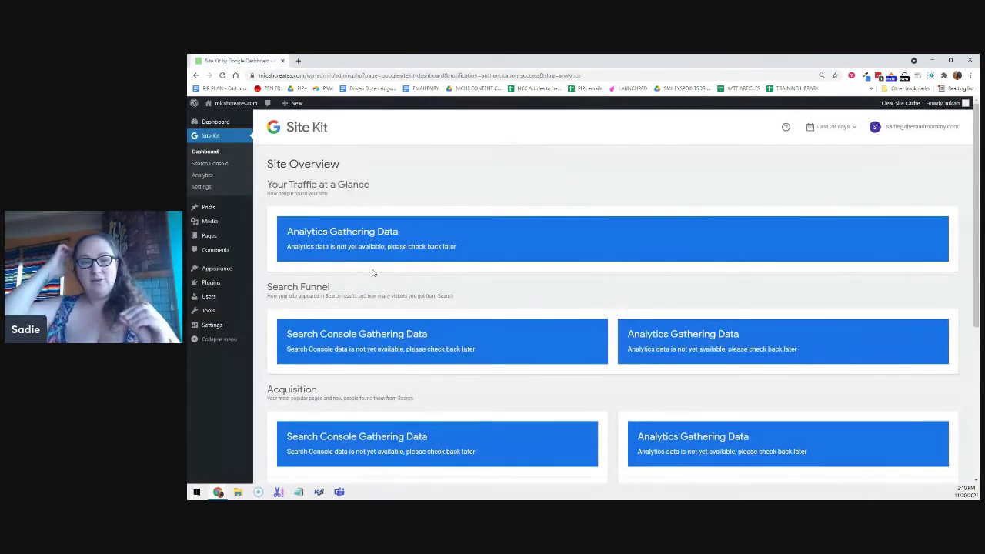